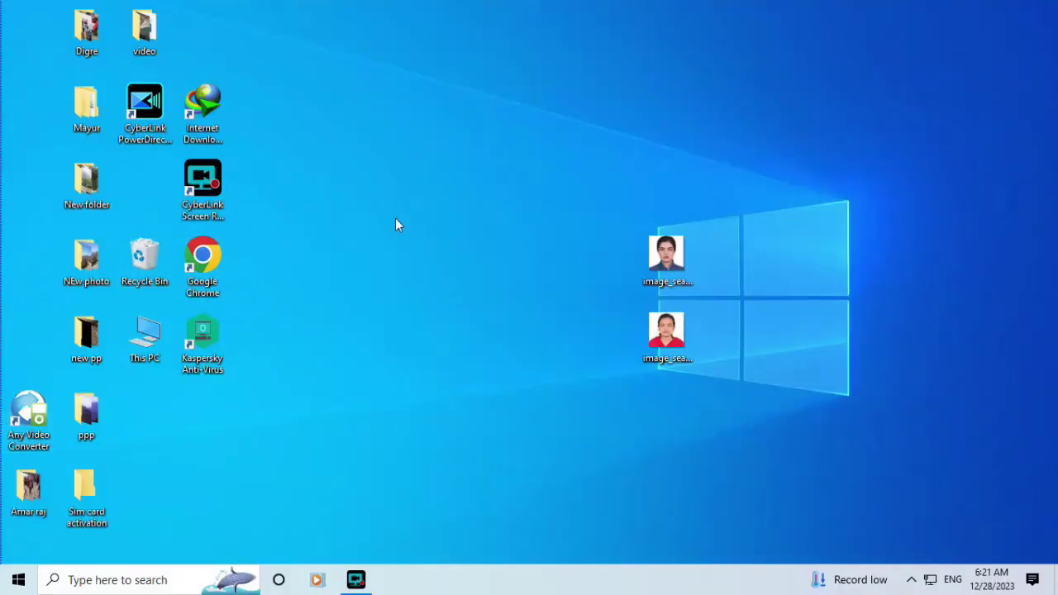
Refresh the desktop three times from its context menu.
right_click(392, 202)
left_click(406, 244)
right_click(401, 224)
left_click(422, 265)
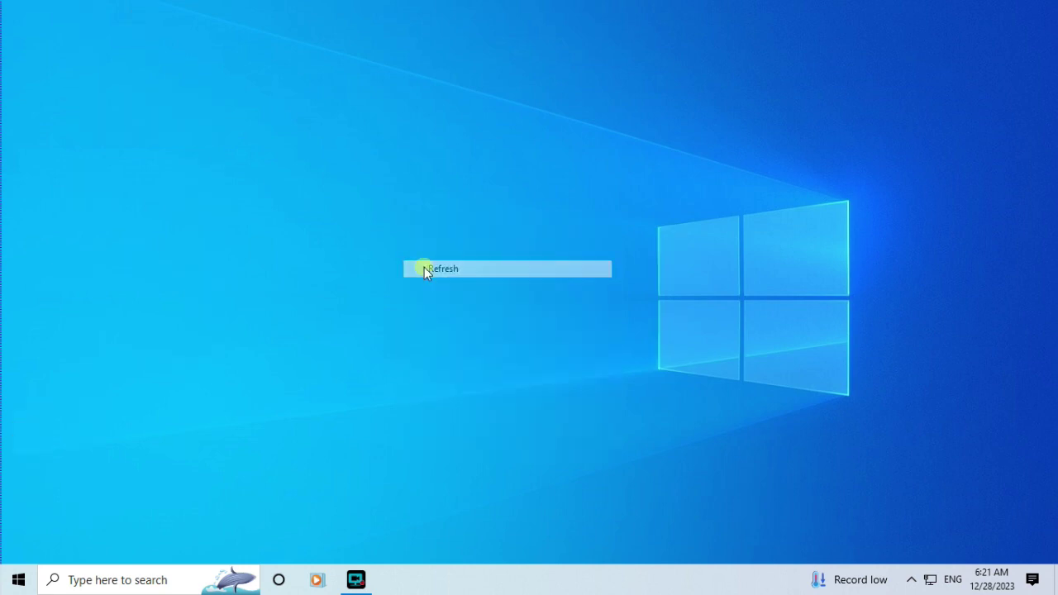
right_click(402, 192)
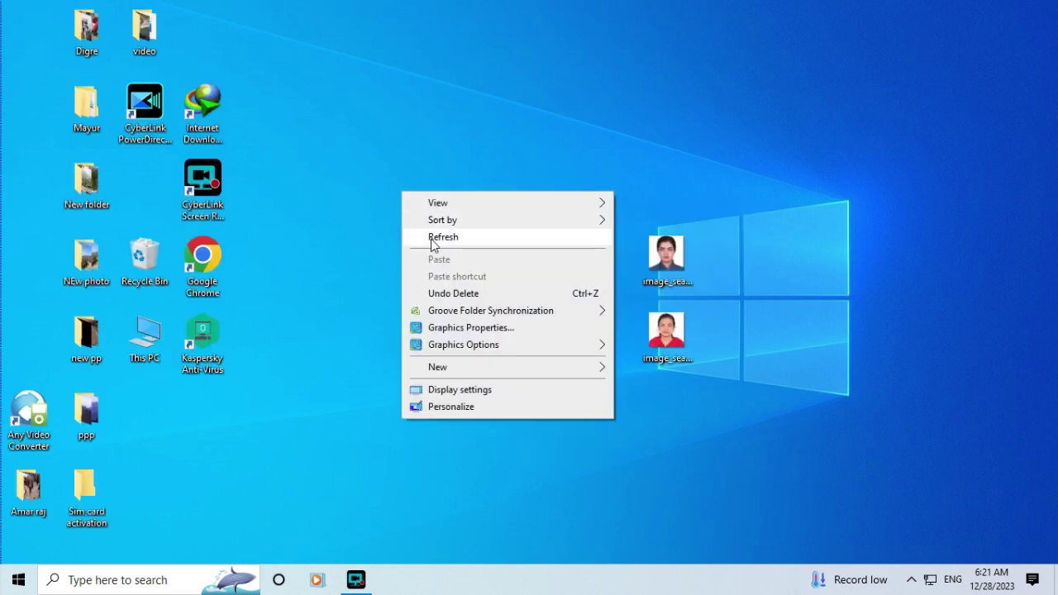
left_click(425, 239)
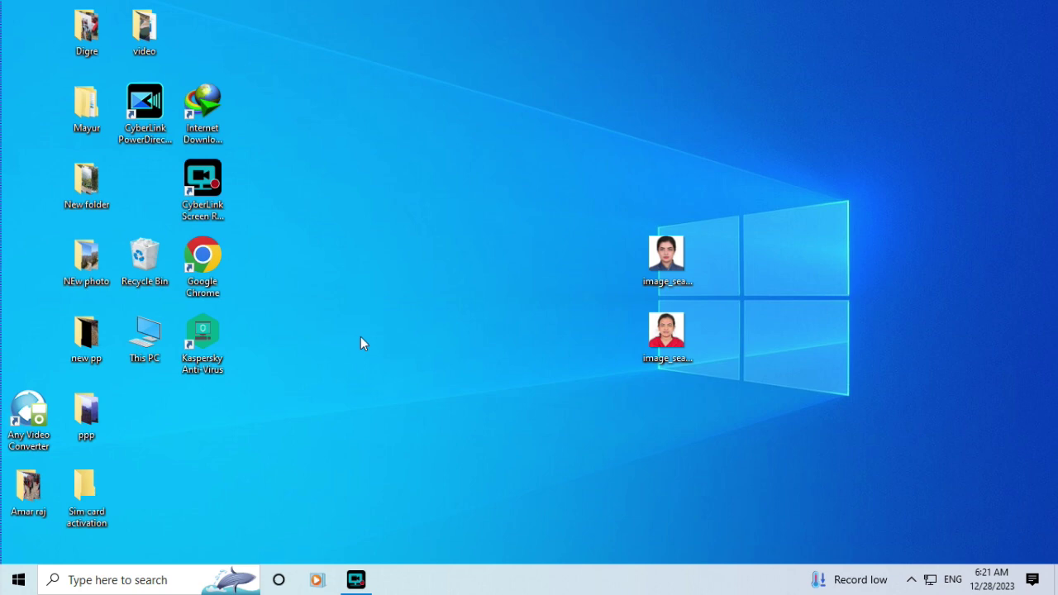
Launch Adobe Photoshop 7.0 from the Start menu, refreshing the desktop while it loads.
left_click(16, 583)
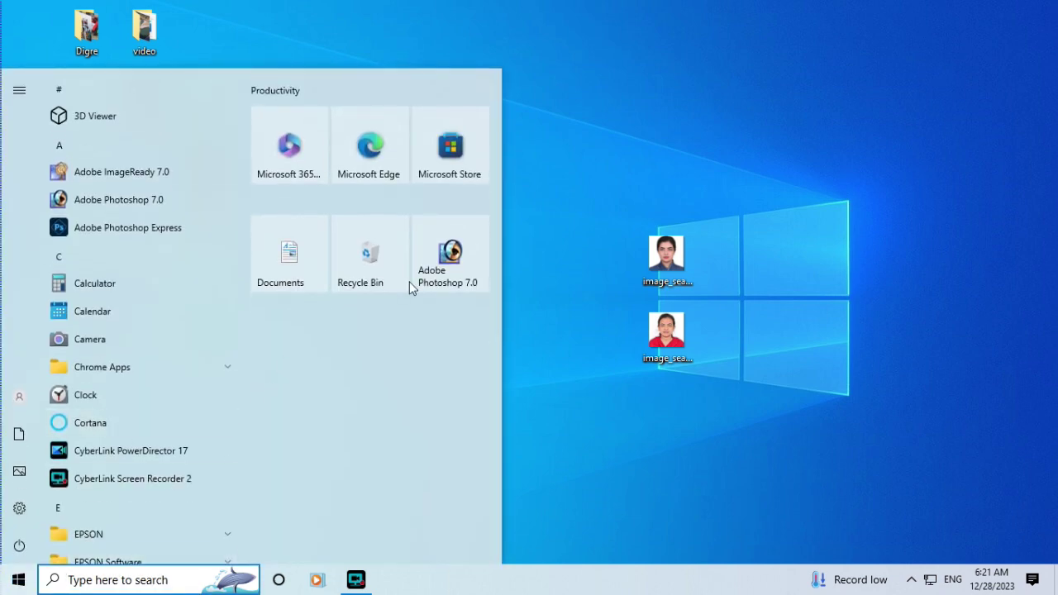
left_click(439, 248)
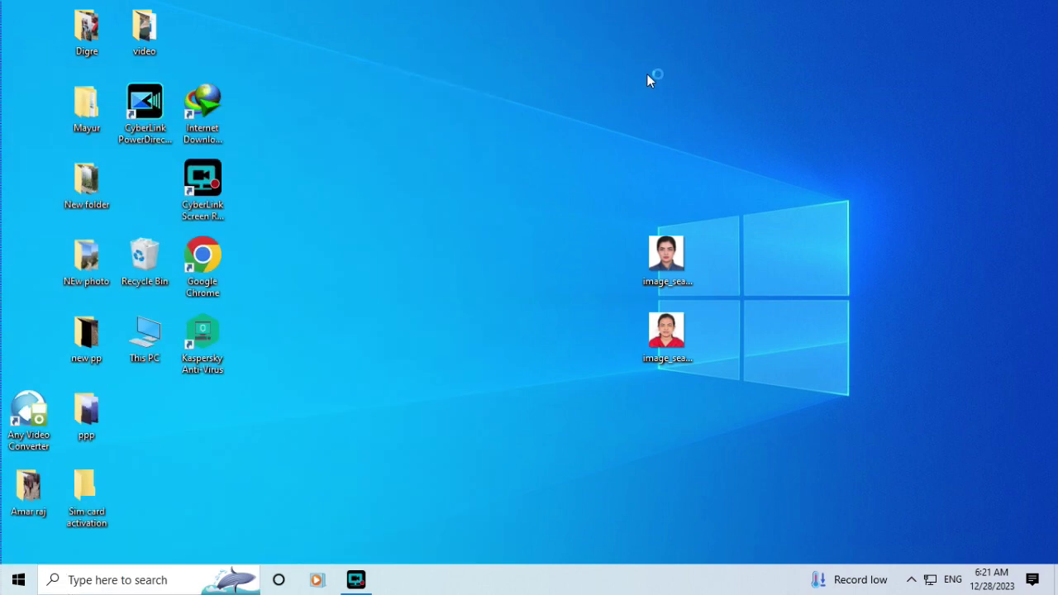
right_click(646, 73)
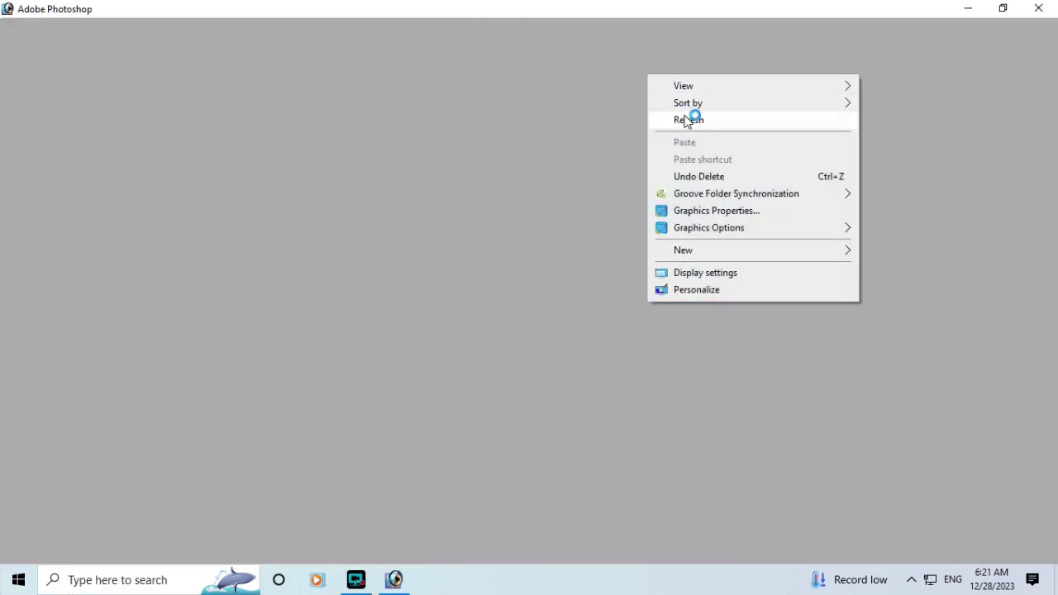
left_click(684, 115)
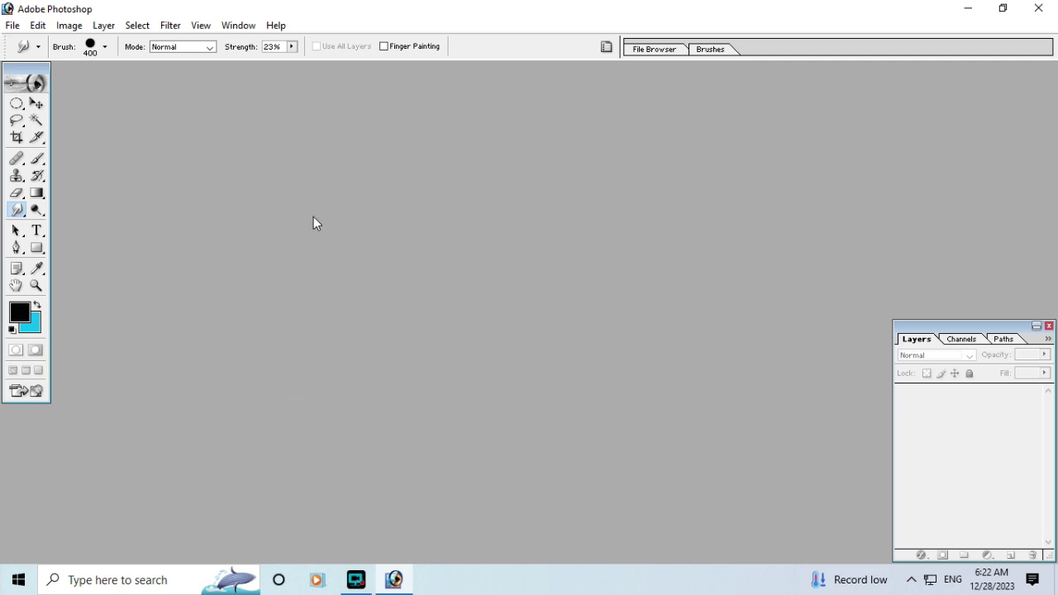
left_click(12, 25)
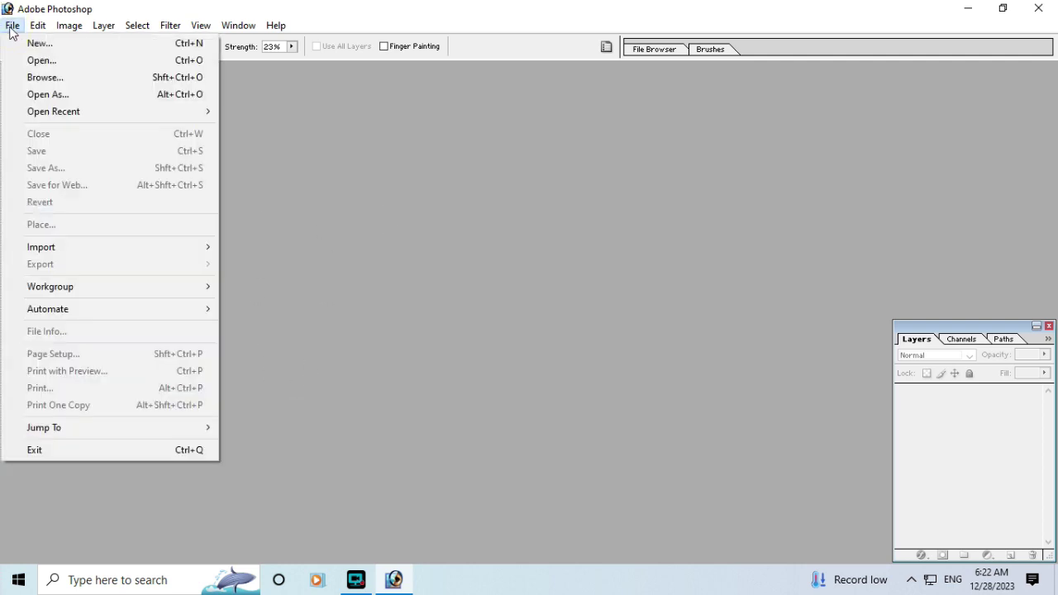
left_click(37, 61)
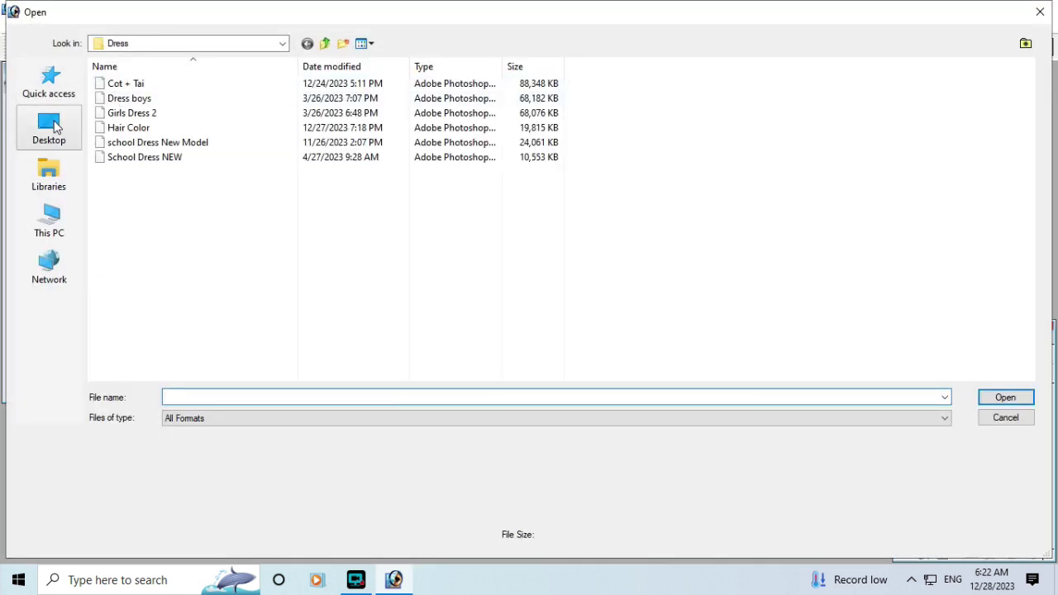
left_click(51, 127)
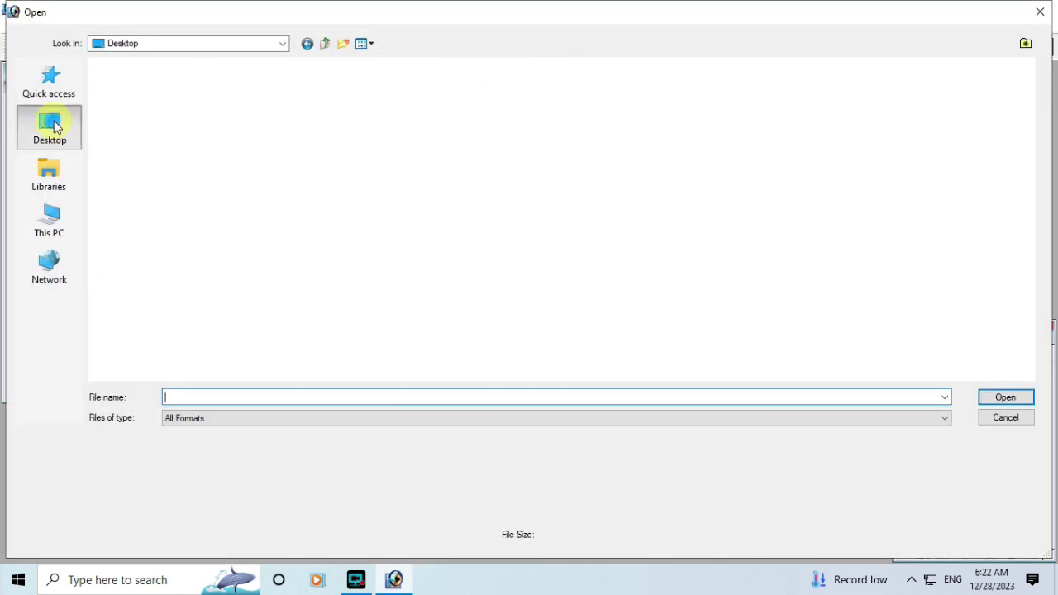
left_click(837, 170)
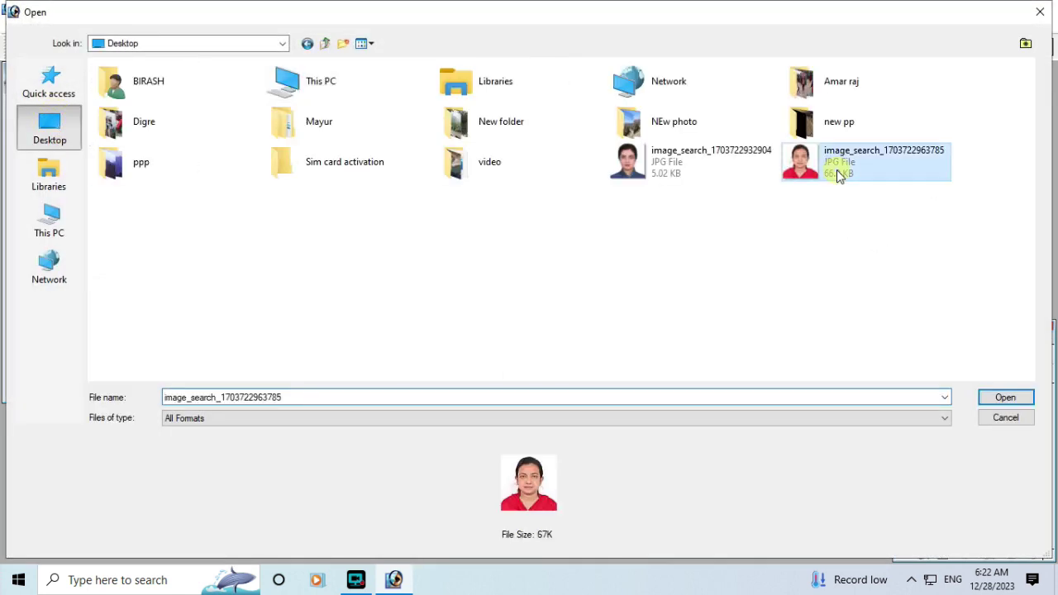
left_click(1010, 400)
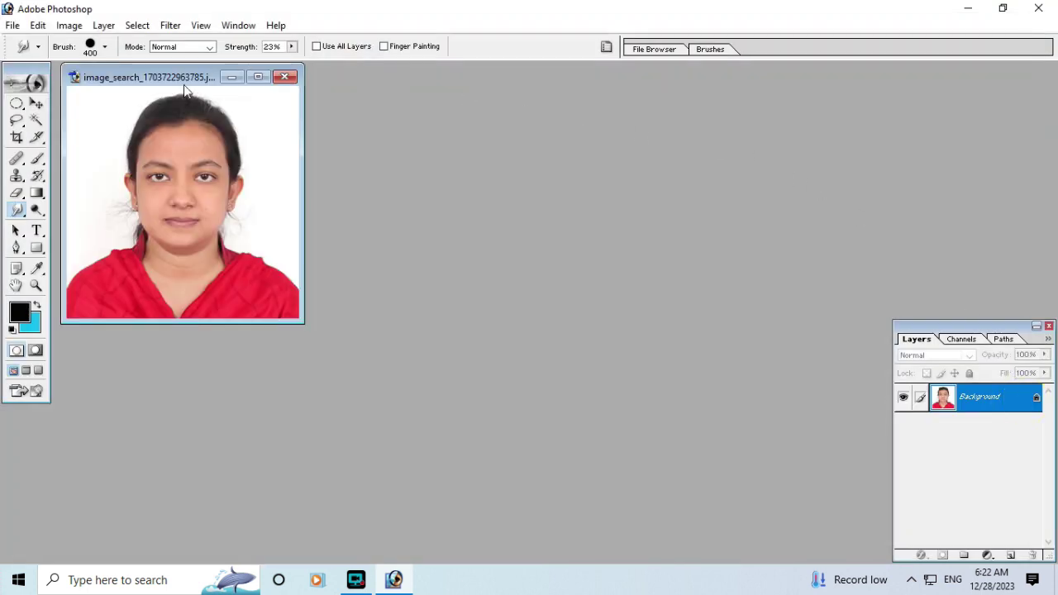
left_click(257, 77)
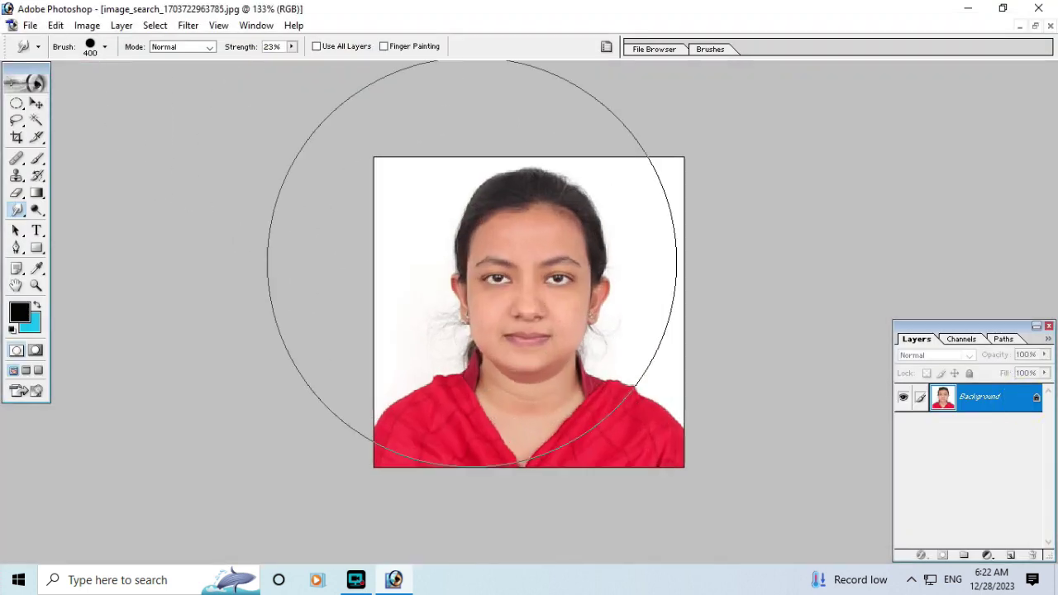
Resize the photo to 100 × 100 pixels at 300 pixels/inch in Image Size.
left_click(1034, 26)
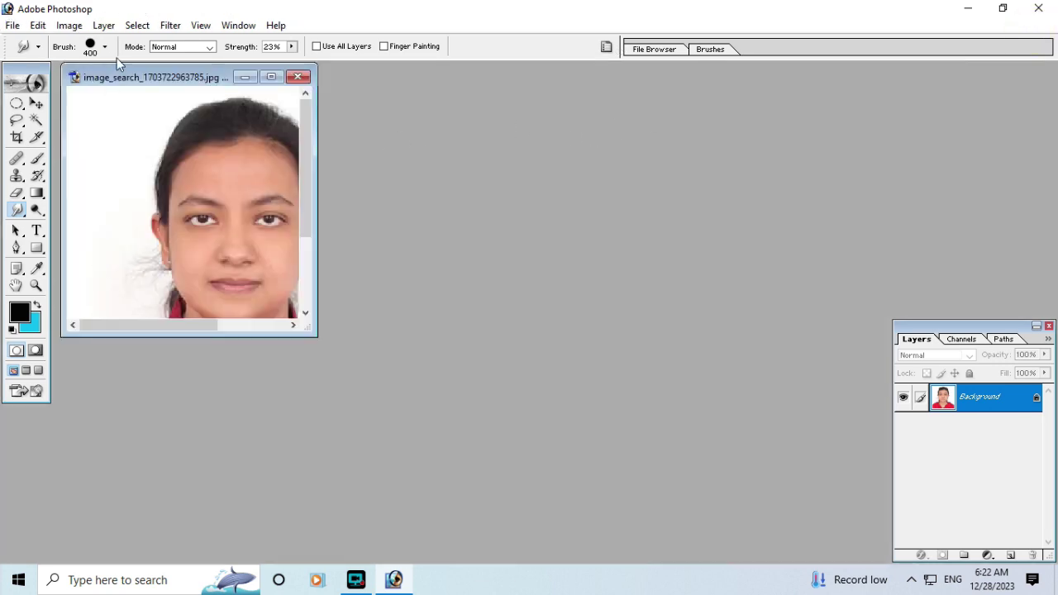
right_click(160, 74)
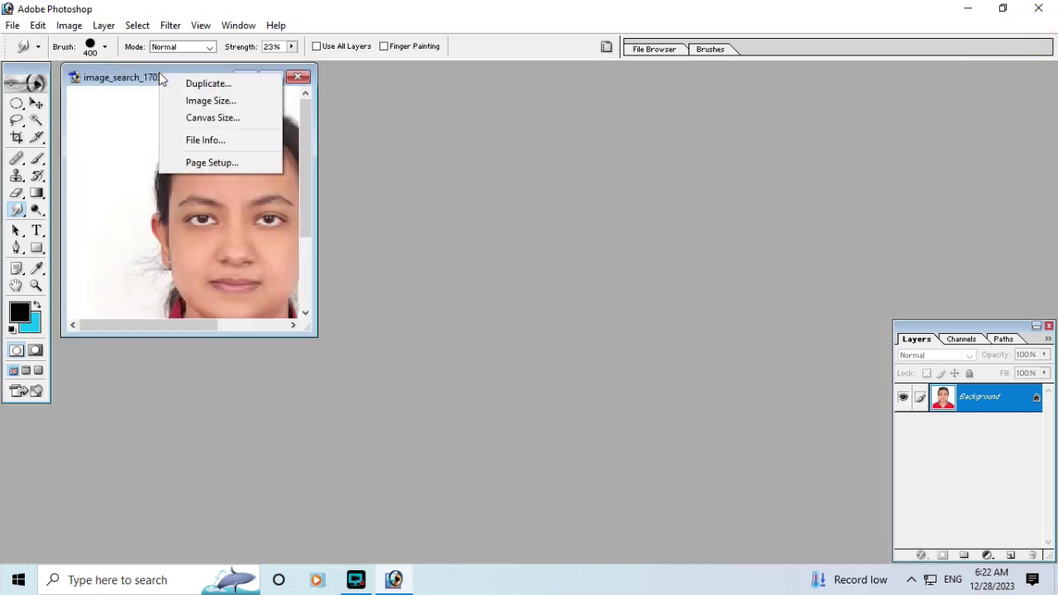
left_click(209, 100)
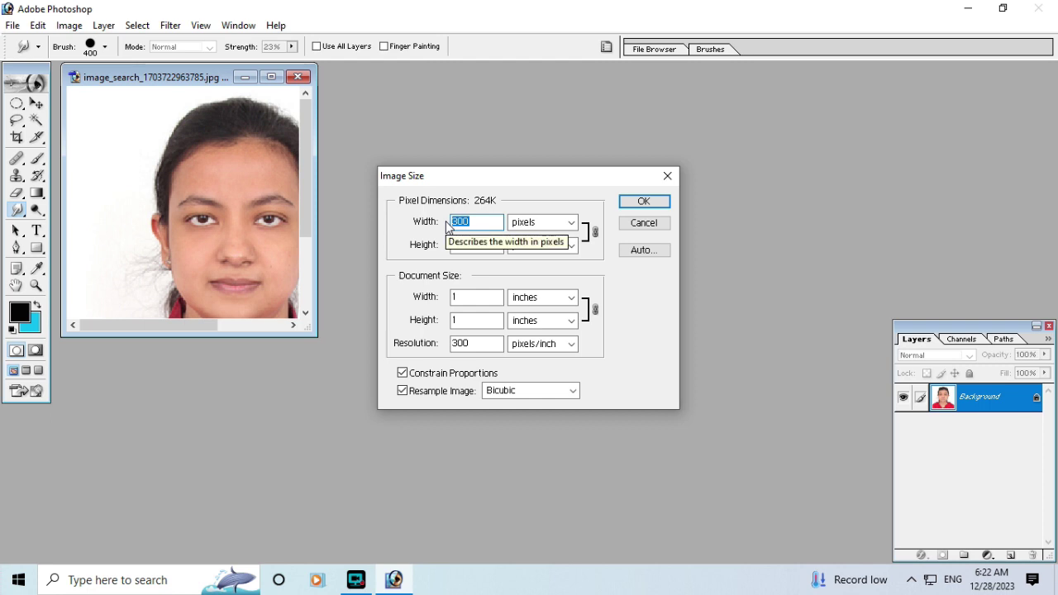
type("100")
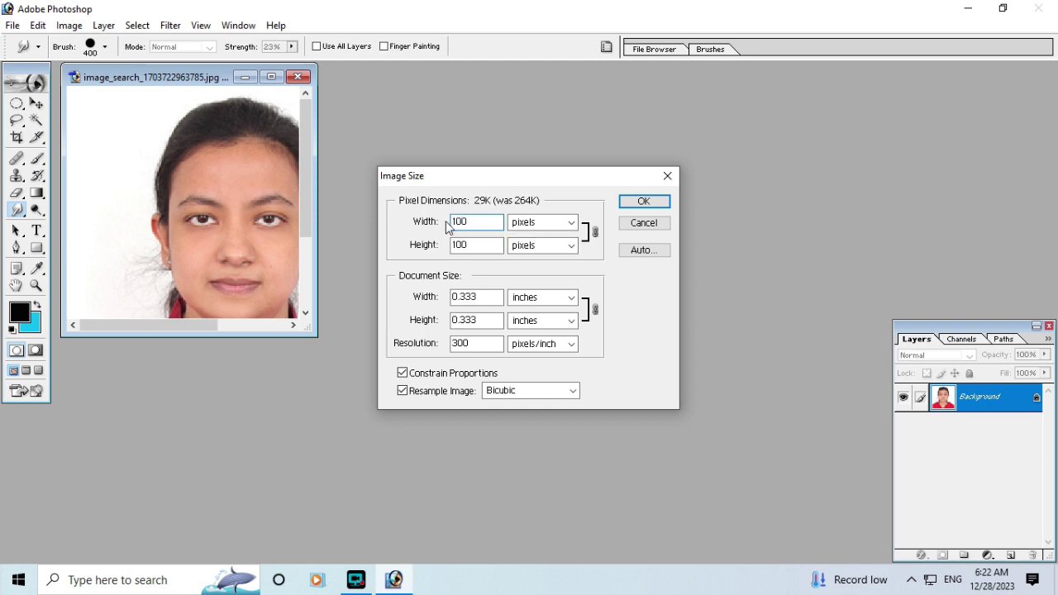
type("0")
left_click(666, 202)
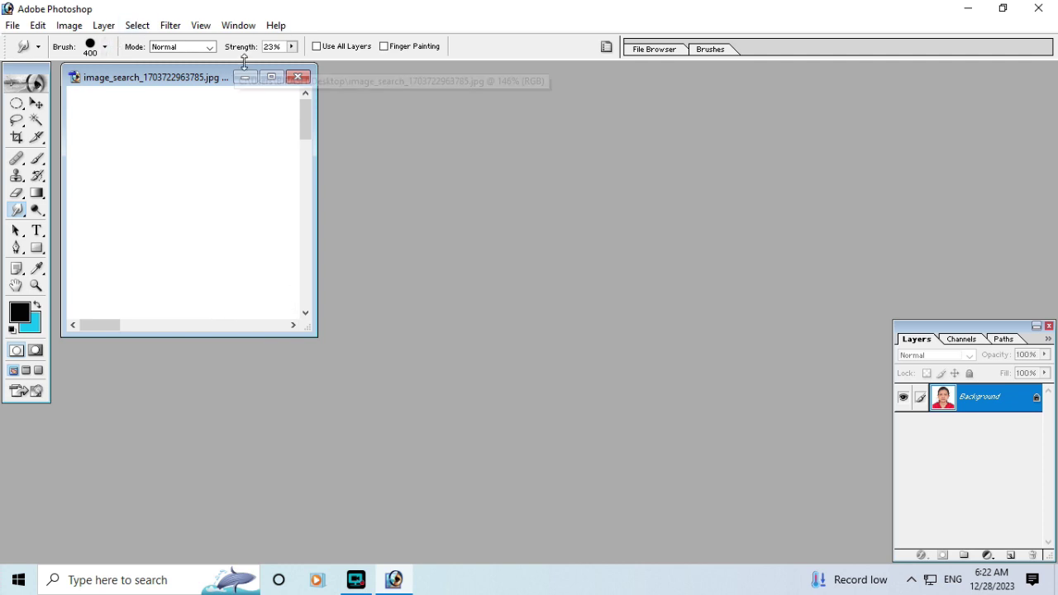
Zoom and restore the document window so the whole resized portrait fits.
left_click(271, 76)
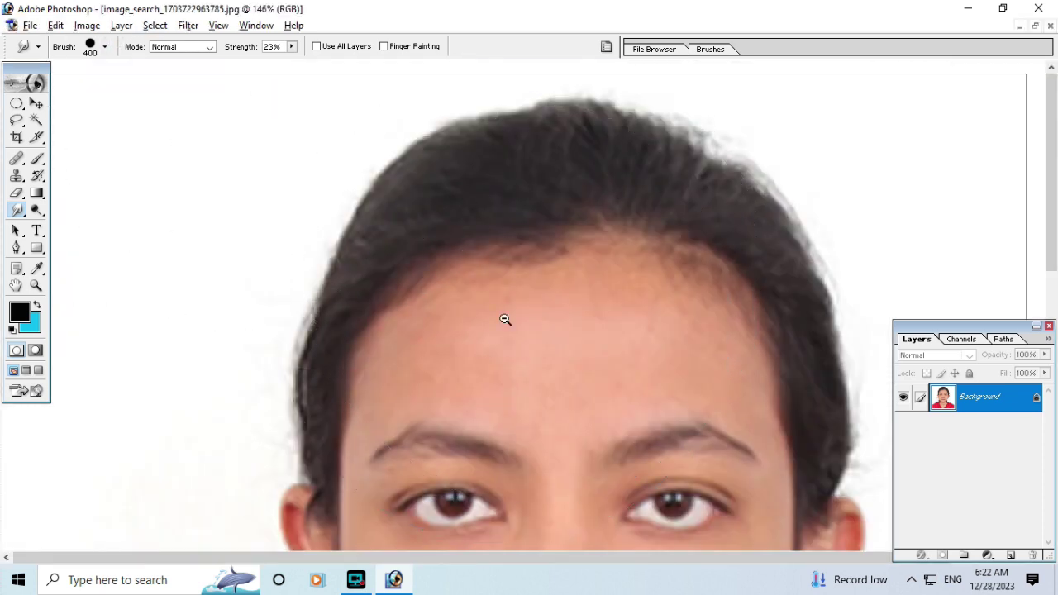
left_click(505, 319, "ctrl+alt")
left_click(502, 308, "ctrl+alt")
left_click(508, 328, "ctrl")
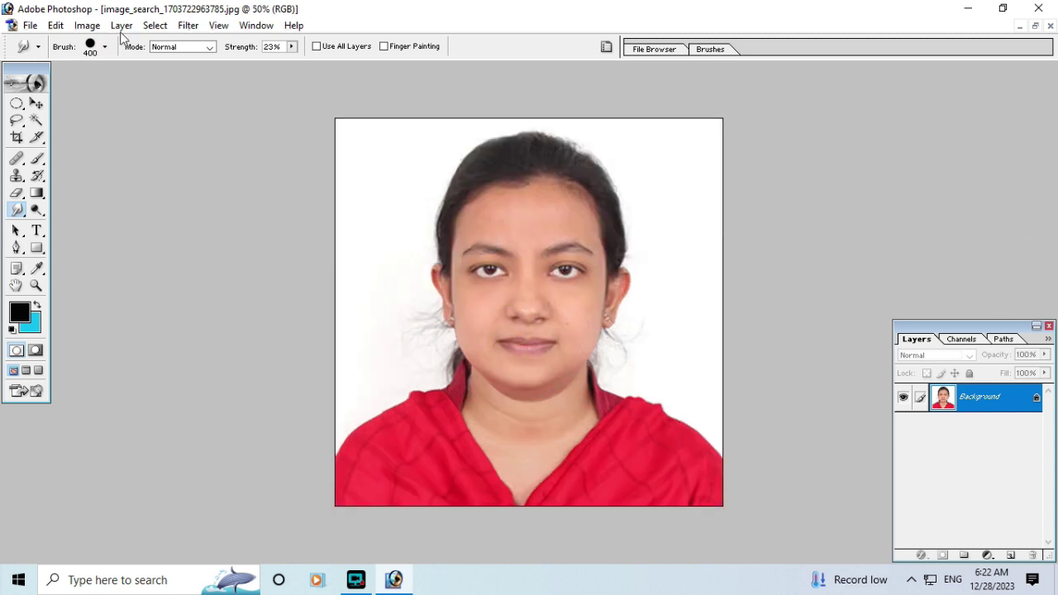
left_click(1035, 26)
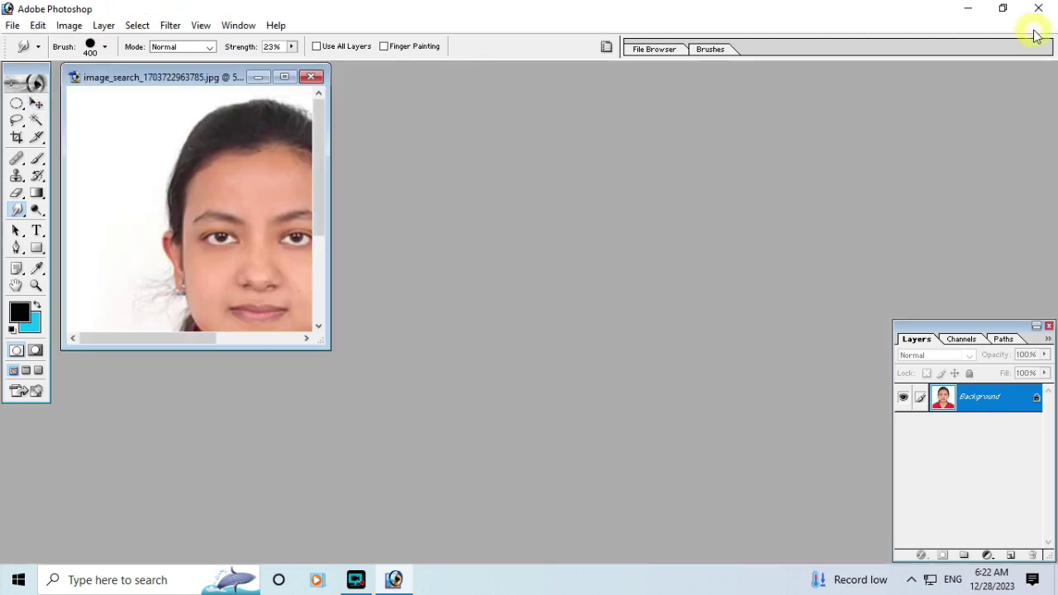
left_click(223, 181, "ctrl+alt")
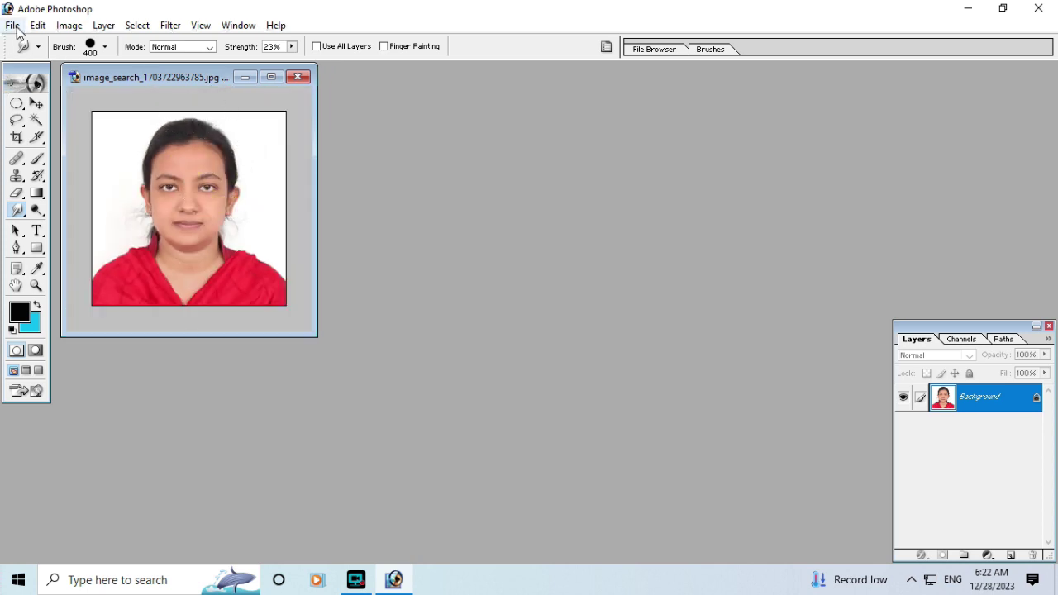
Open Hair Color.psd from Local Disk (E:) > Edit photo > Dress.
left_click(13, 26)
left_click(34, 59)
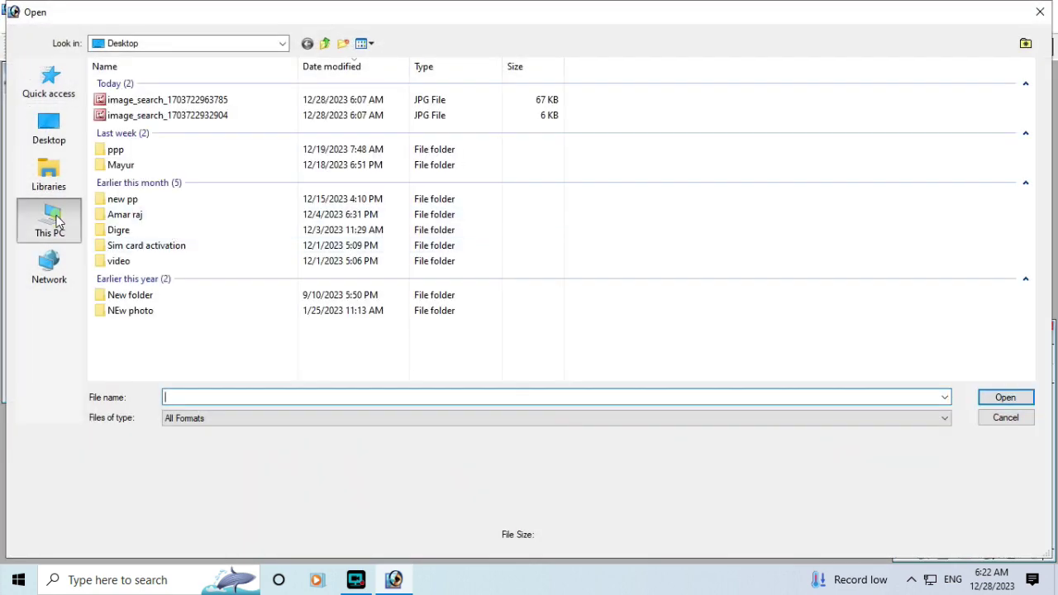
left_click(53, 219)
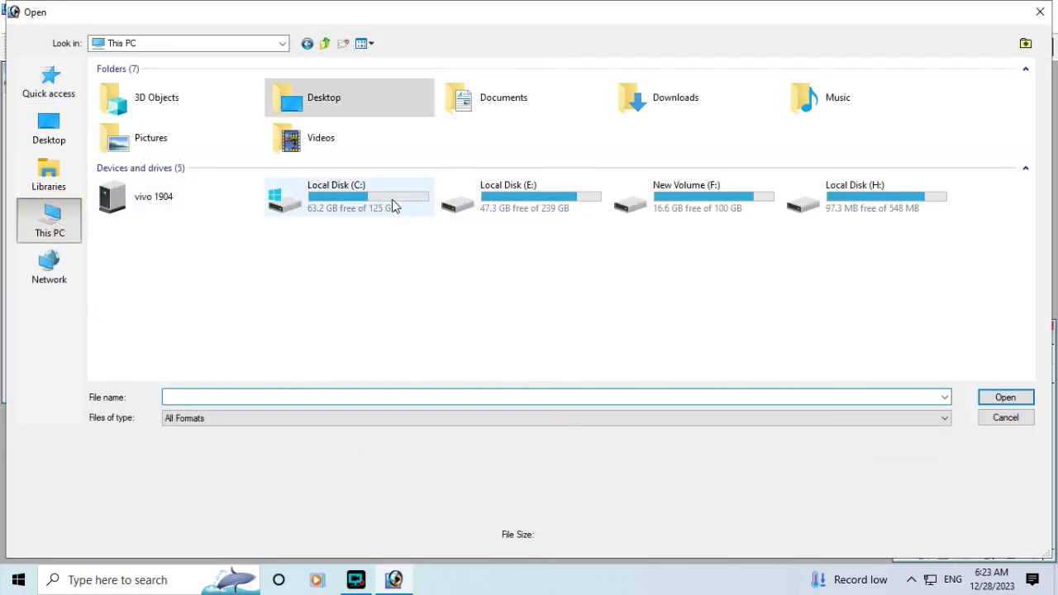
double_click(496, 207)
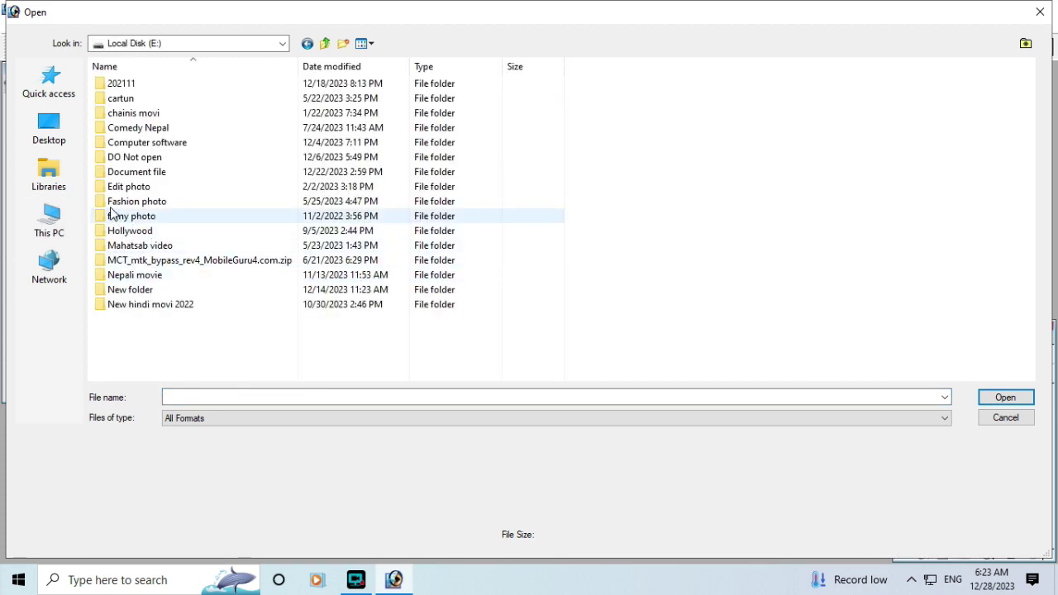
double_click(131, 186)
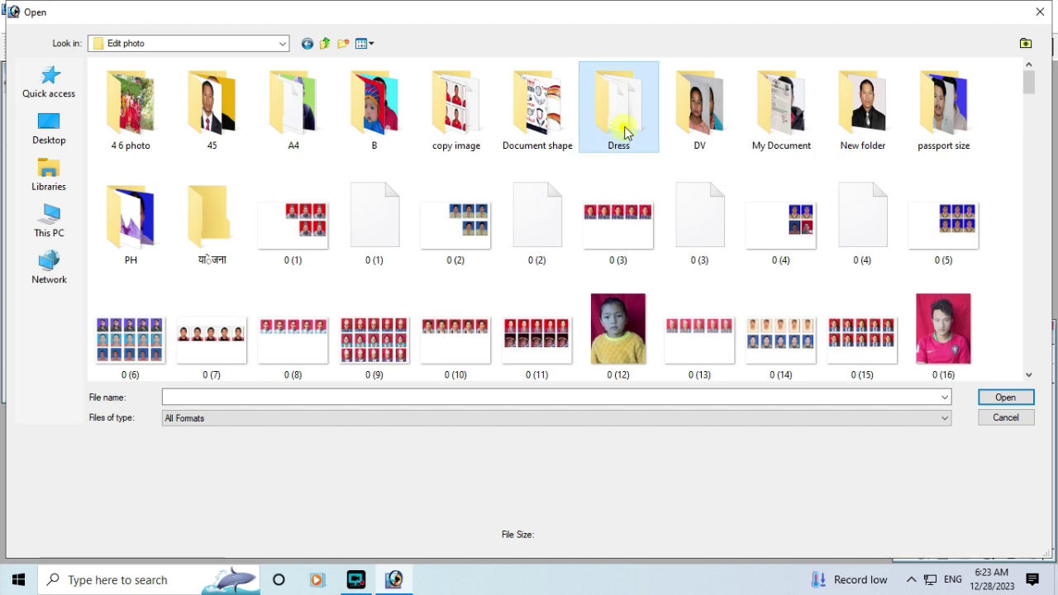
double_click(624, 134)
left_click(154, 129)
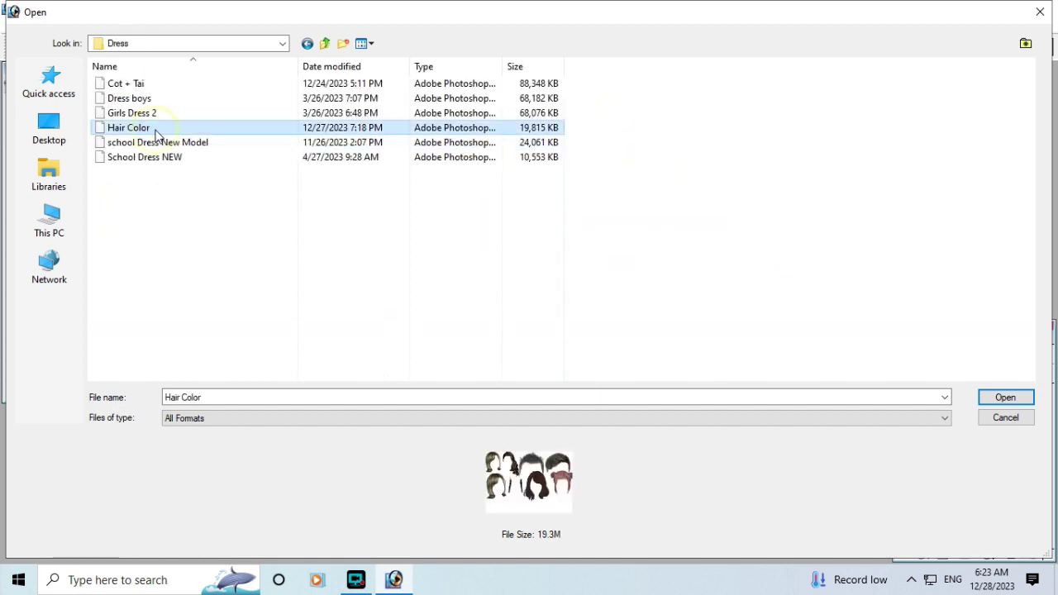
double_click(157, 129)
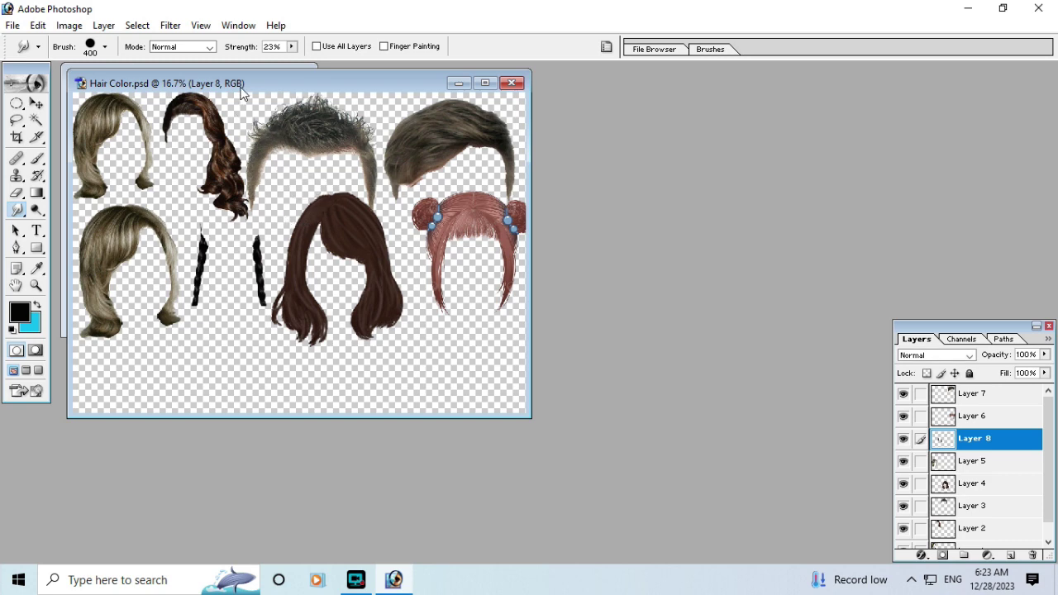
Move the Hair Color window aside and nudge the blond hair Layer 5 with the Move tool.
left_click_drag(227, 86, 573, 144)
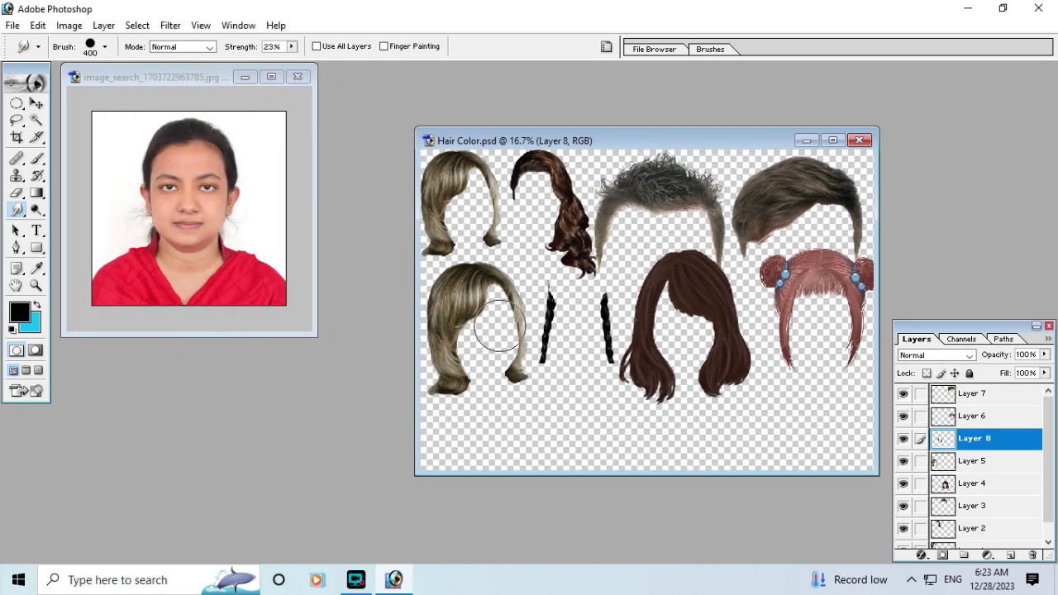
left_click(36, 103)
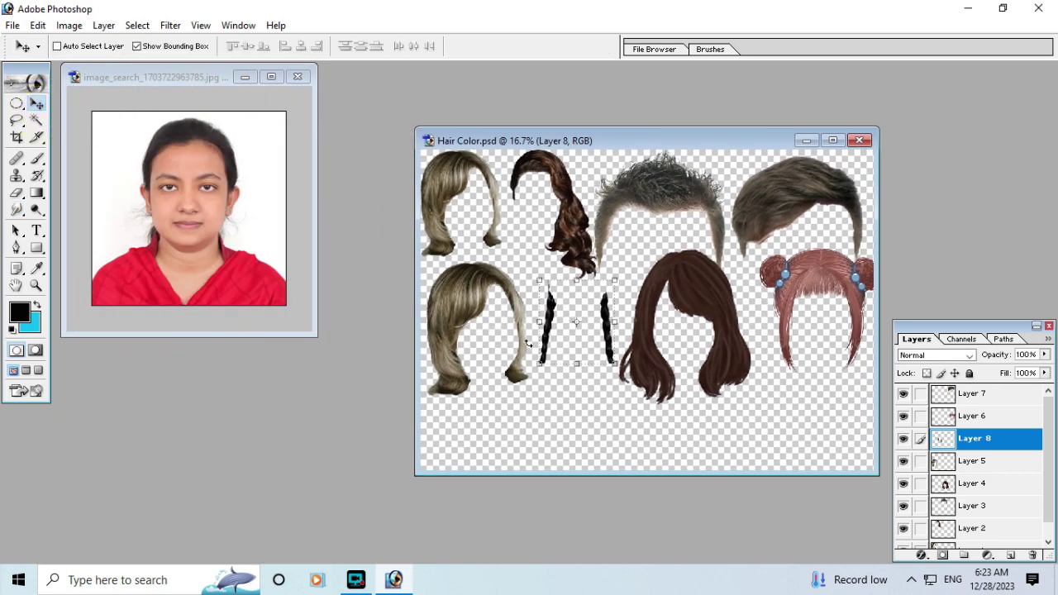
right_click(475, 280)
left_click(492, 287)
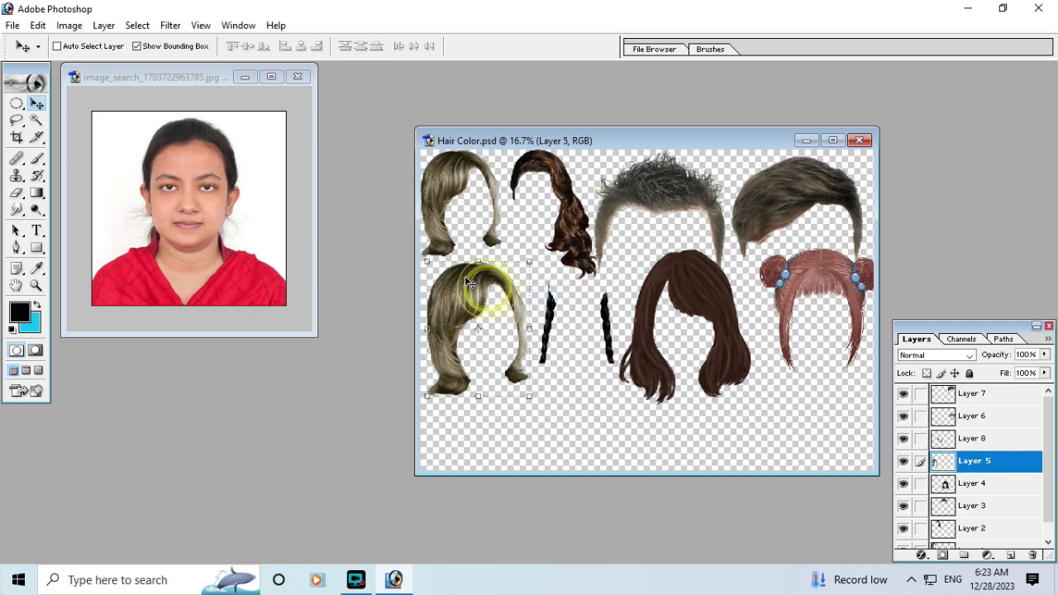
left_click_drag(470, 305, 475, 314)
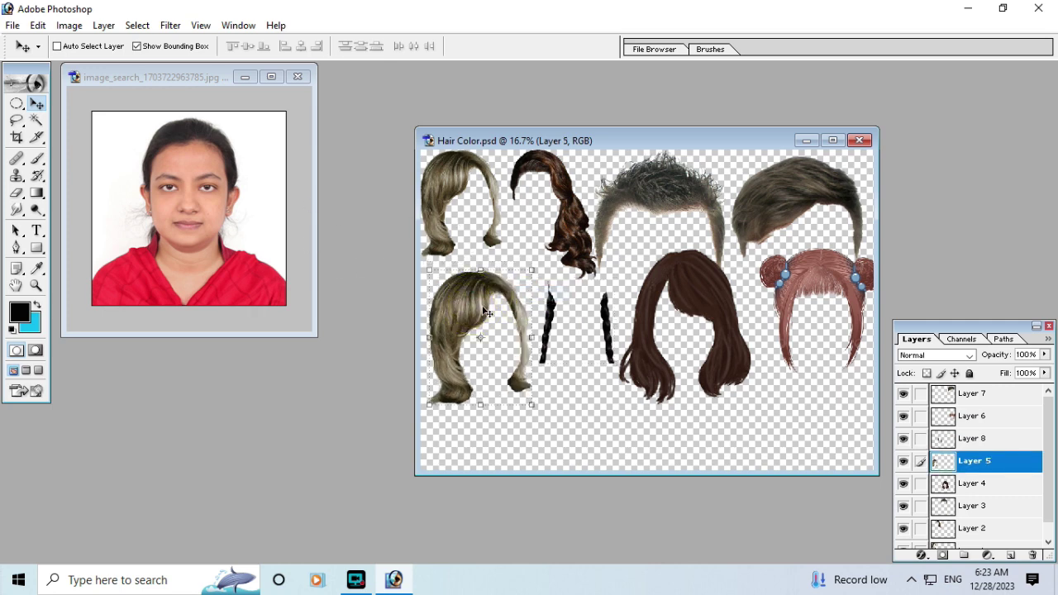
Drag the black braids (Layer 8) into the portrait as Layer 1 and maximize the photo.
right_click(604, 312)
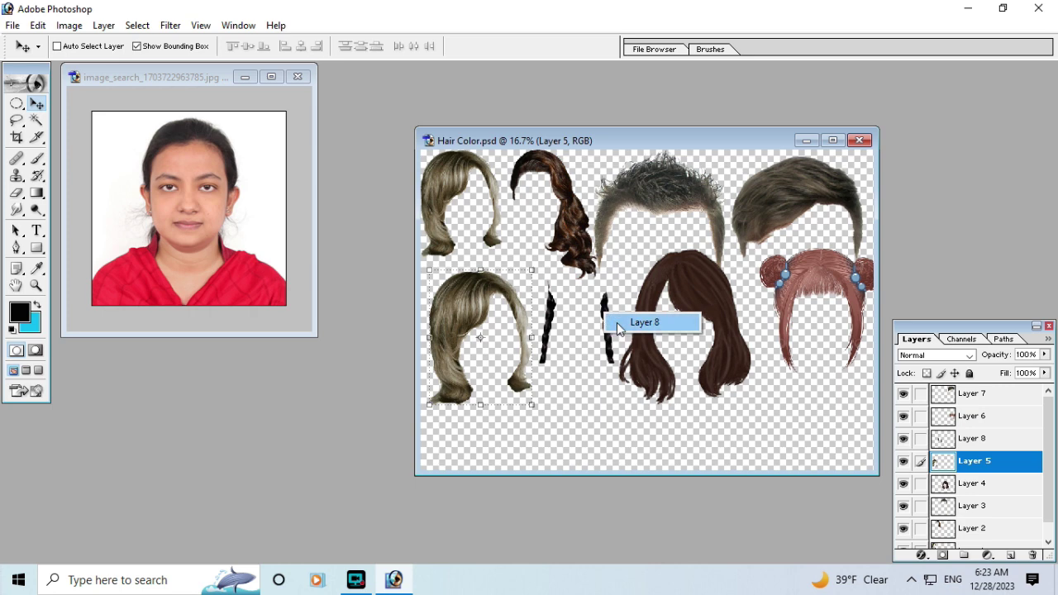
left_click(633, 321)
left_click_drag(604, 308, 236, 211)
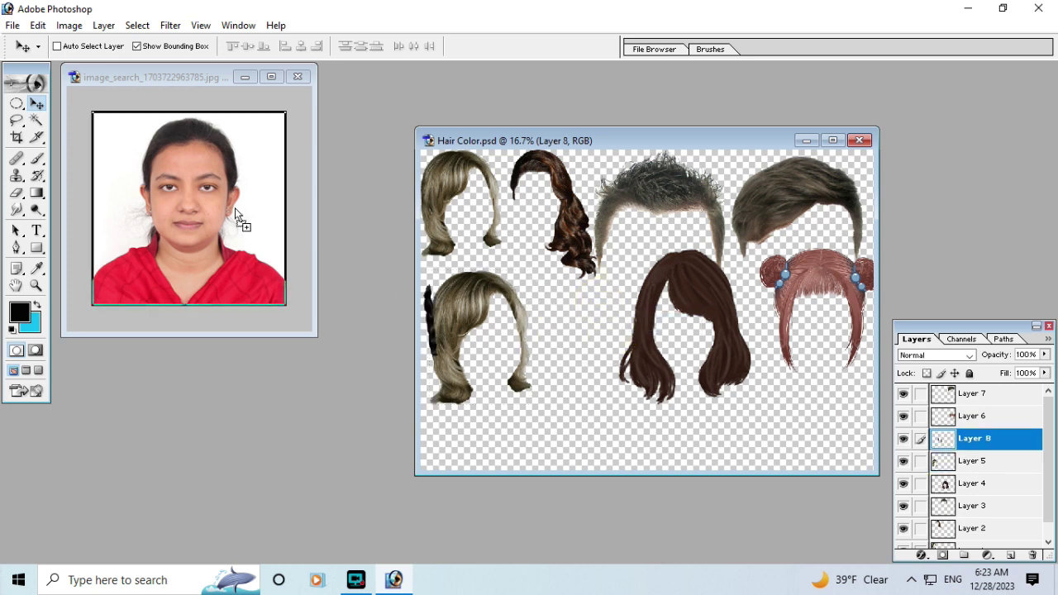
left_click_drag(170, 281, 165, 260)
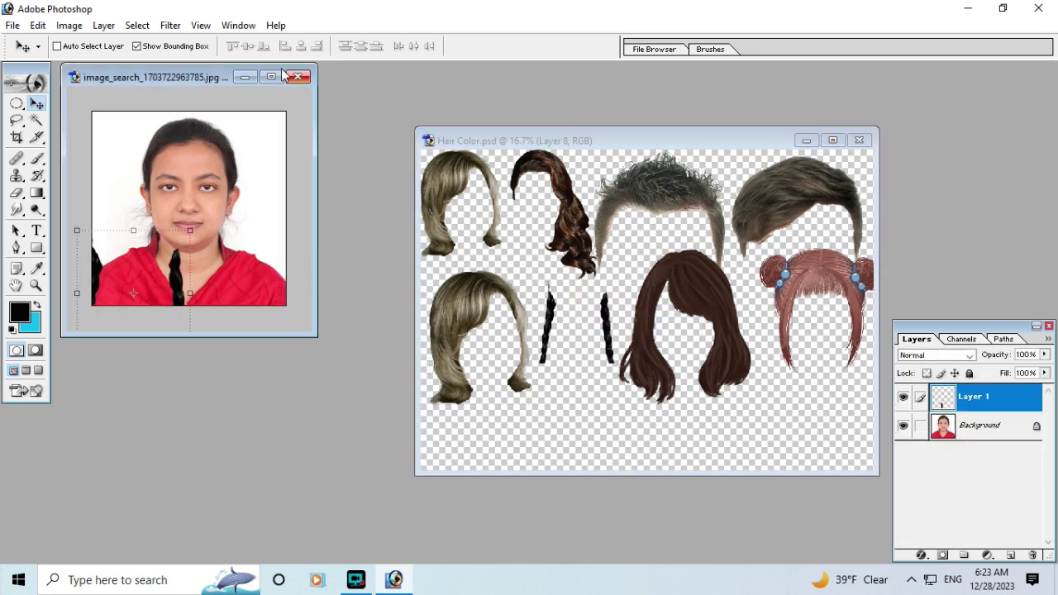
left_click(271, 77)
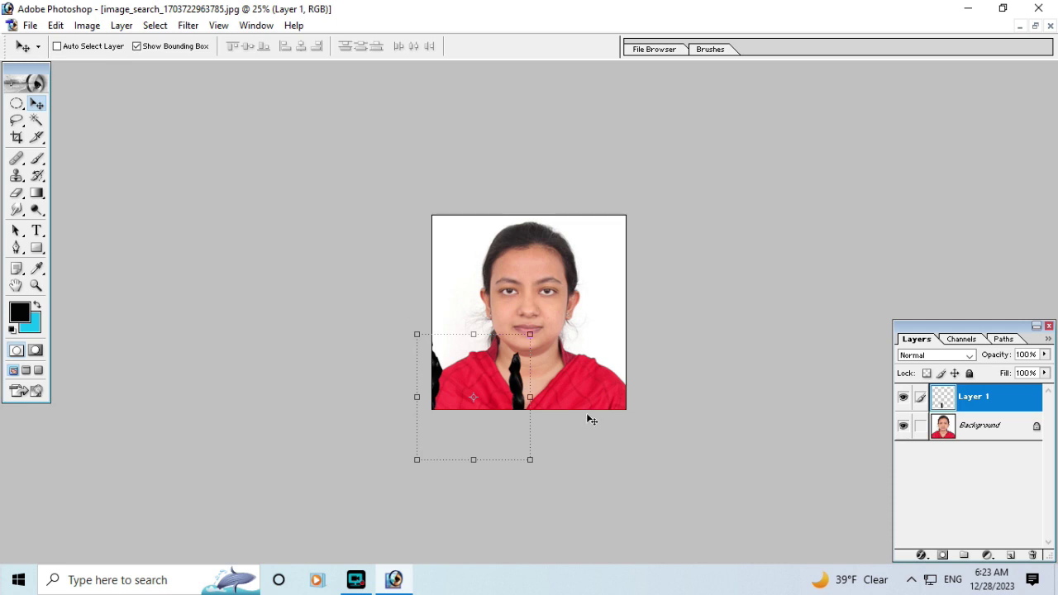
Scale the braid layer to 103.4%, raise it about 11 px beside the ears, and commit.
left_click(659, 411)
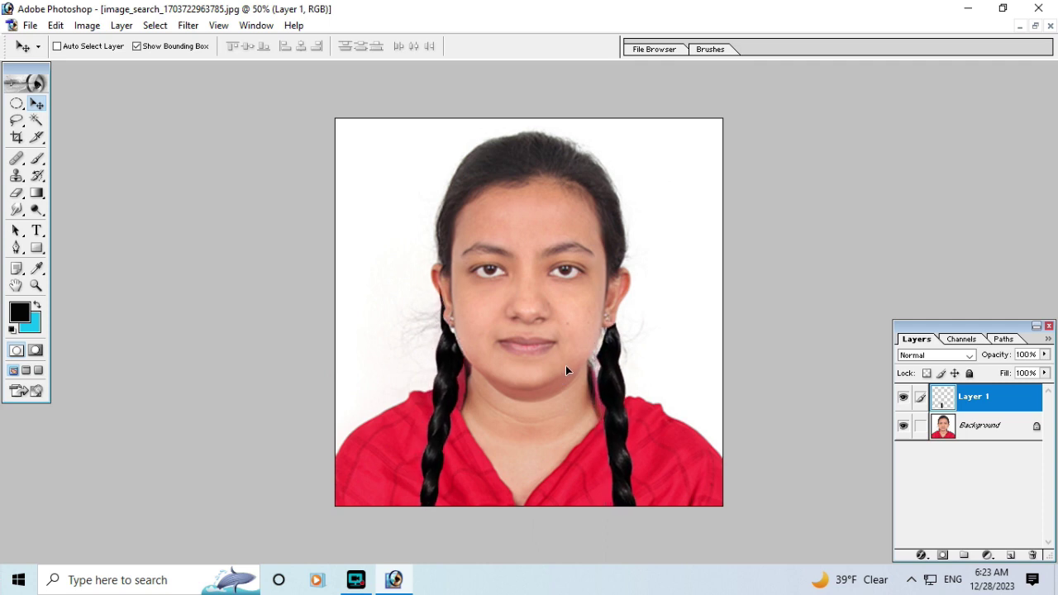
left_click(517, 432, "alt")
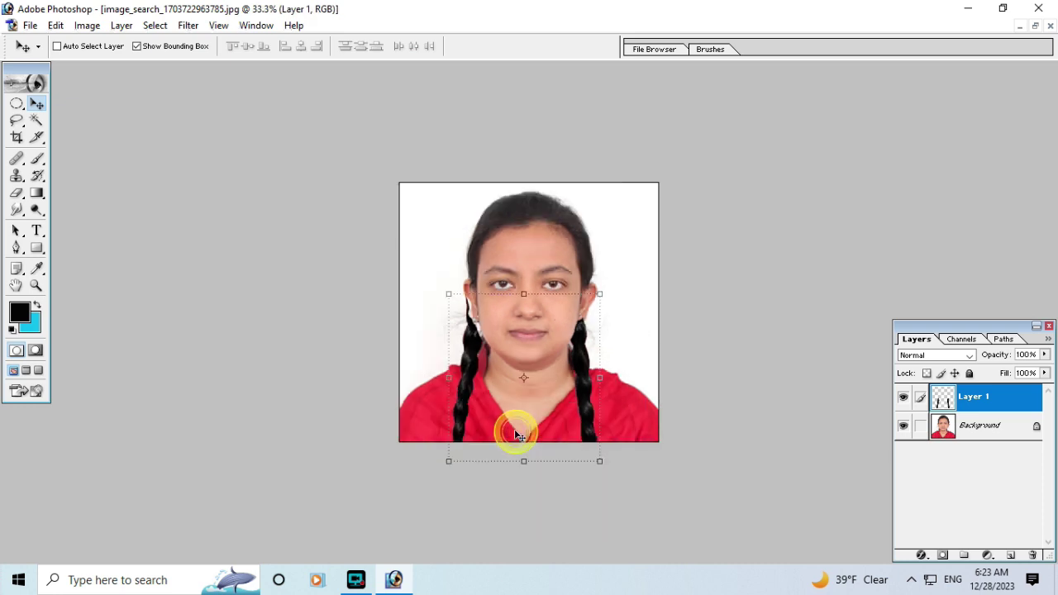
key("ctrl+plus")
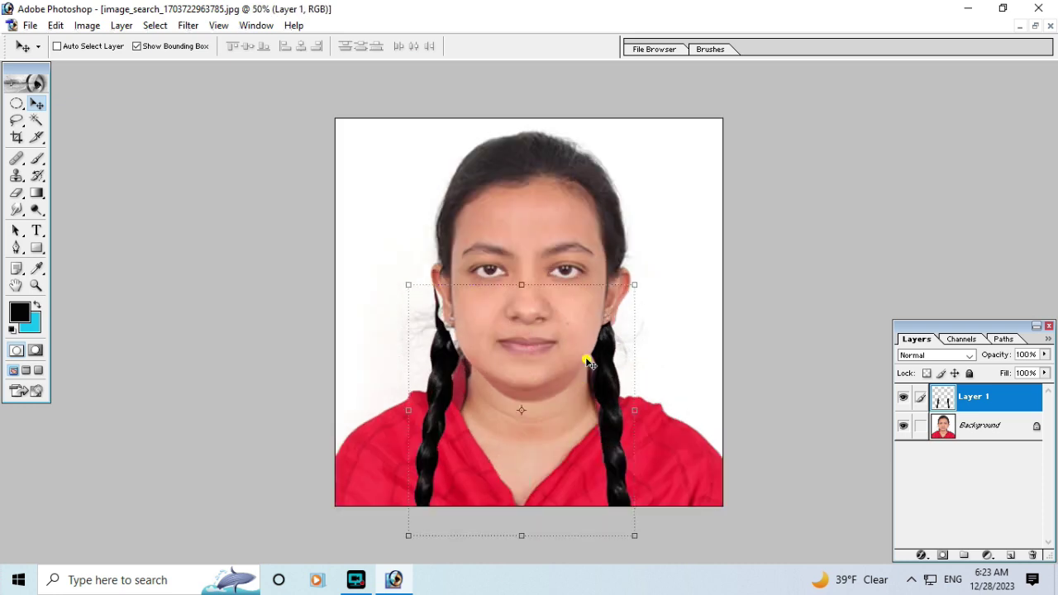
left_click_drag(585, 362, 592, 364)
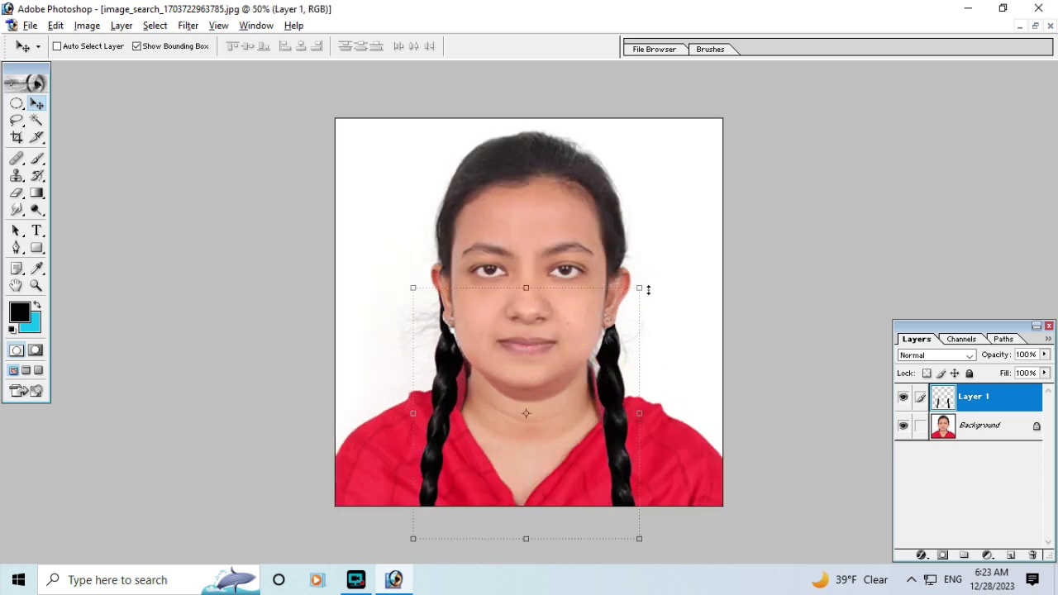
left_click_drag(638, 288, 639, 276)
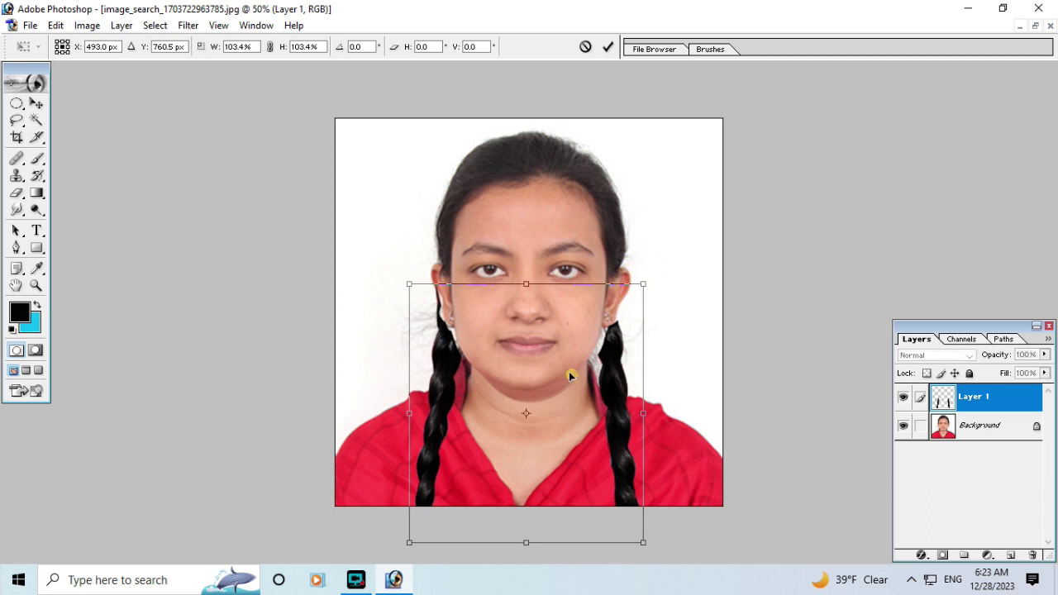
left_click_drag(571, 372, 571, 363)
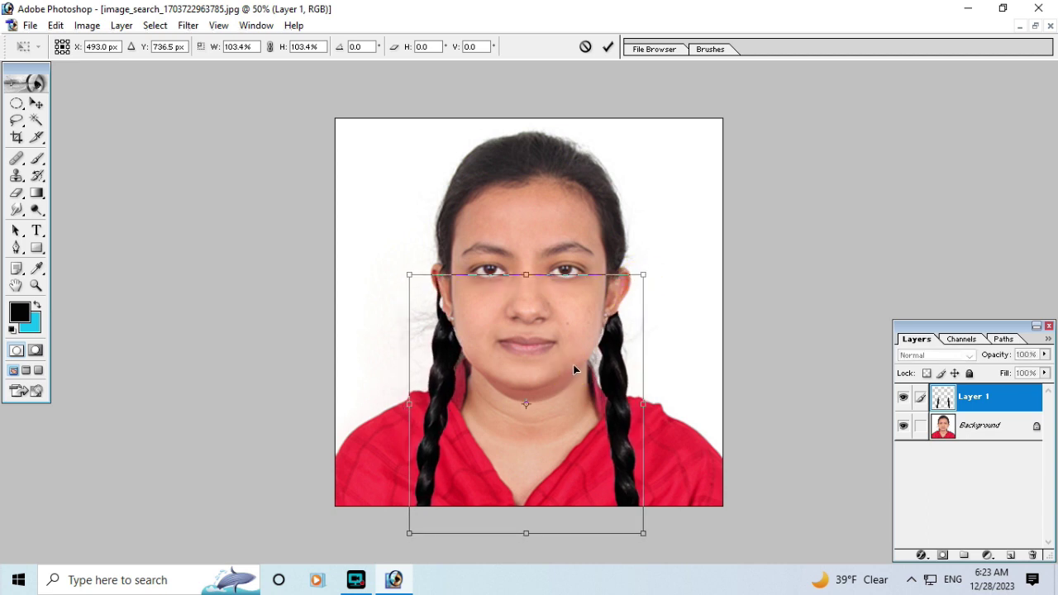
left_click(556, 390, "alt")
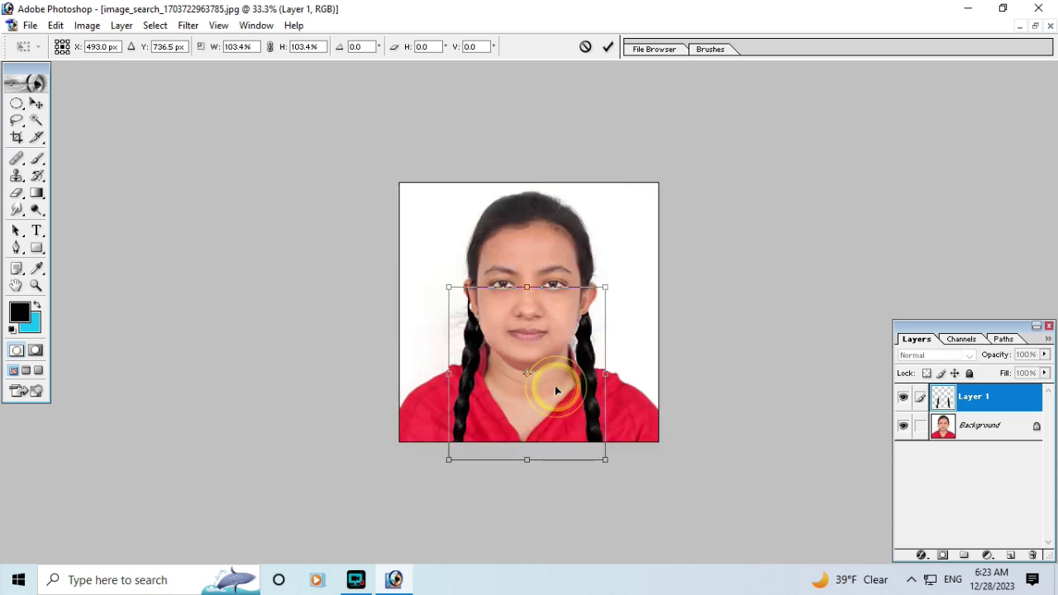
left_click(529, 417)
left_click(548, 369, "alt")
key("Return")
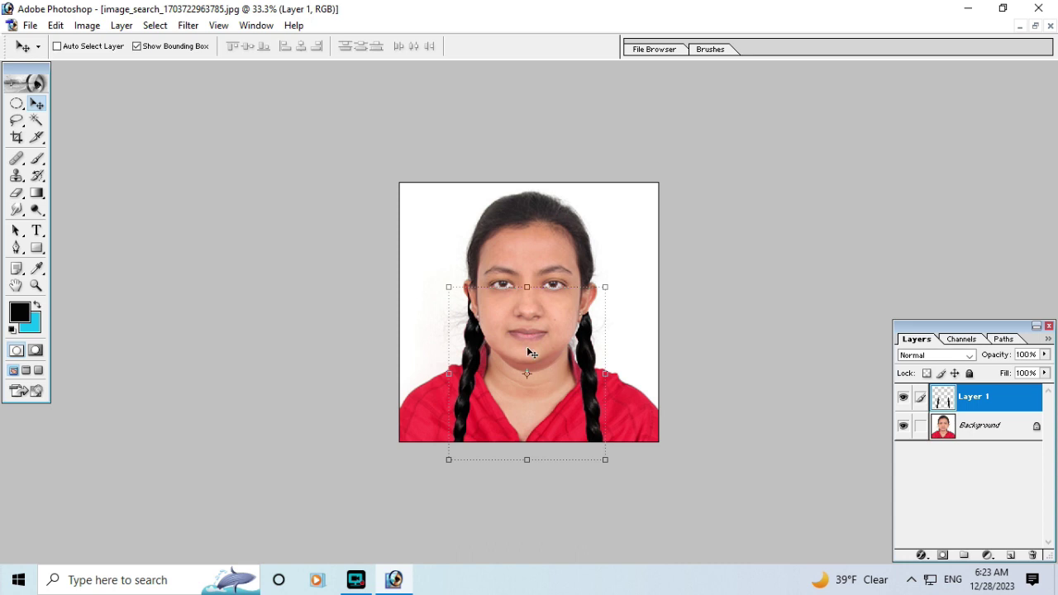
Pick the Smudge tool, zoom to 100% on the face, and set the brush to 60 px.
left_click(15, 209)
left_click(394, 370)
left_click(527, 357)
left_click(403, 297)
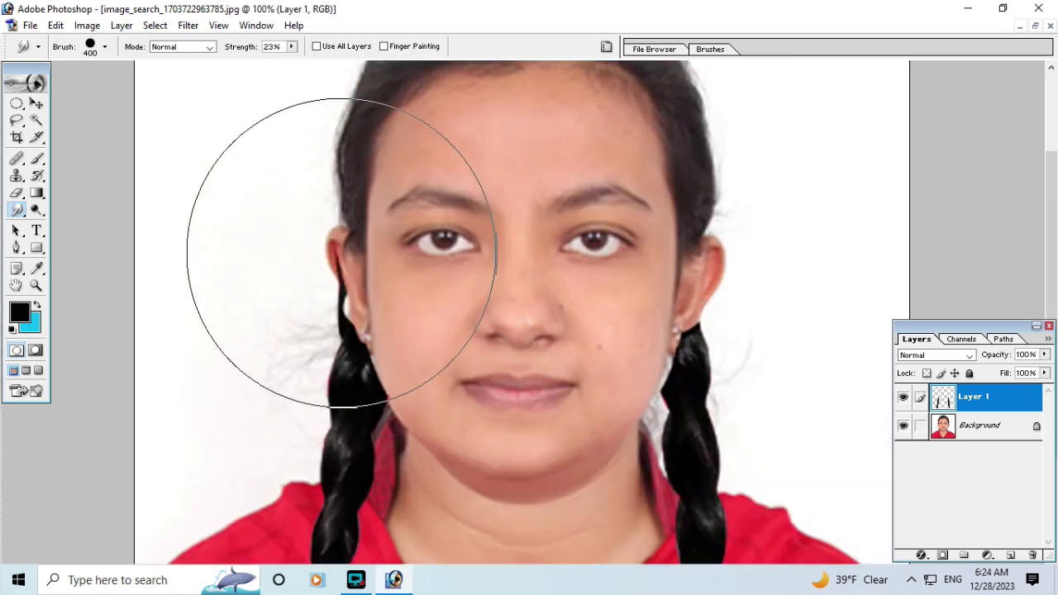
key("bracketleft")
key("bracketleft")
key("bracketleft")
key("bracketleft")
key("bracketleft")
key("bracketleft")
key("bracketleft")
key("bracketleft")
key("bracketleft")
key("bracketleft")
key("bracketleft")
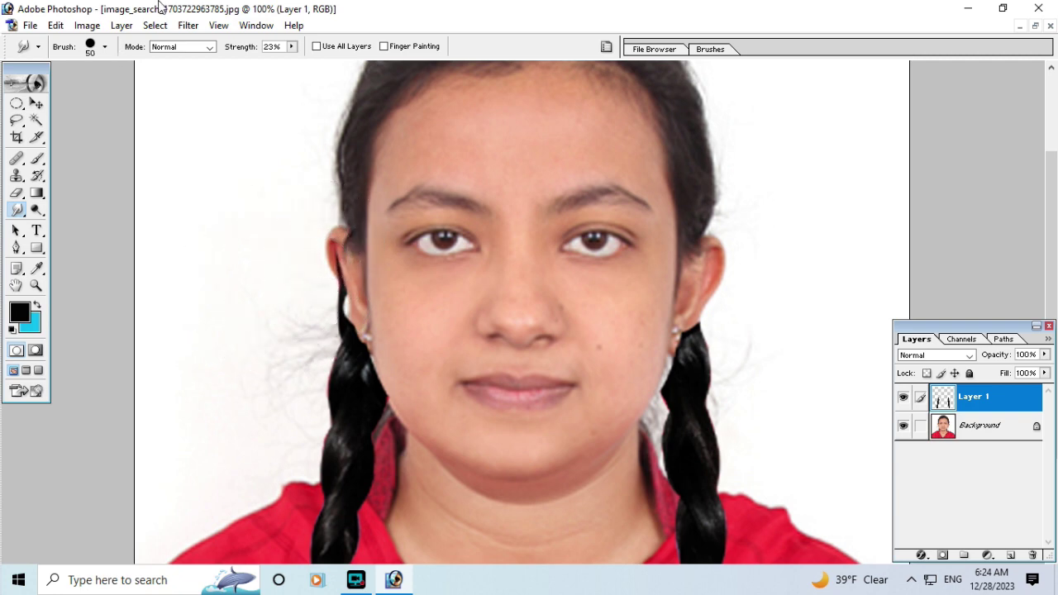
left_click(101, 47)
left_click_drag(55, 87, 70, 89)
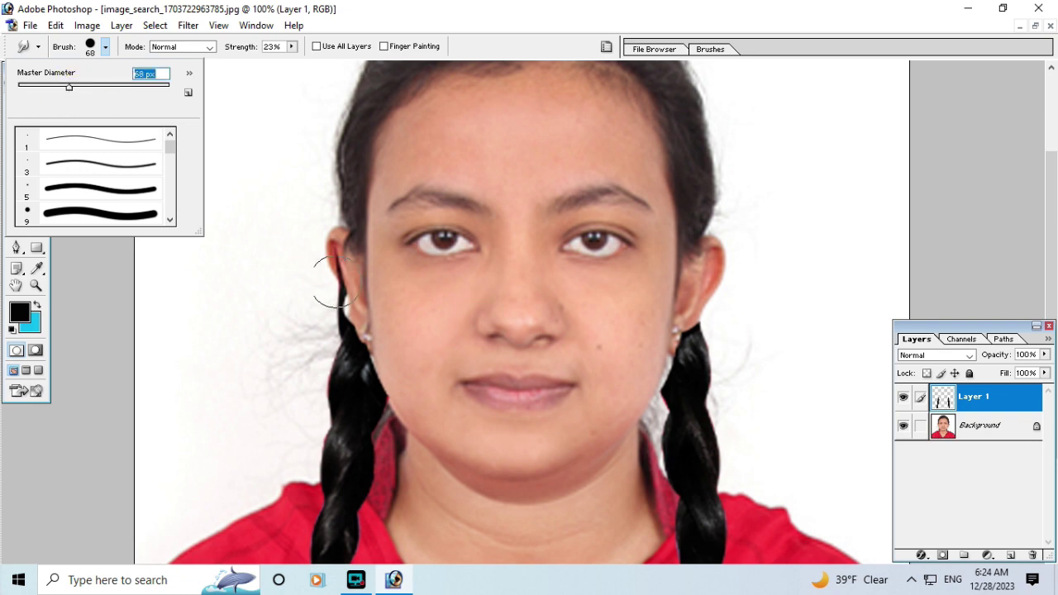
left_click(298, 260)
key("bracketleft")
Smudge the left ear and braid edges at 200% zoom to blend them into the hair.
key("ctrl+plus")
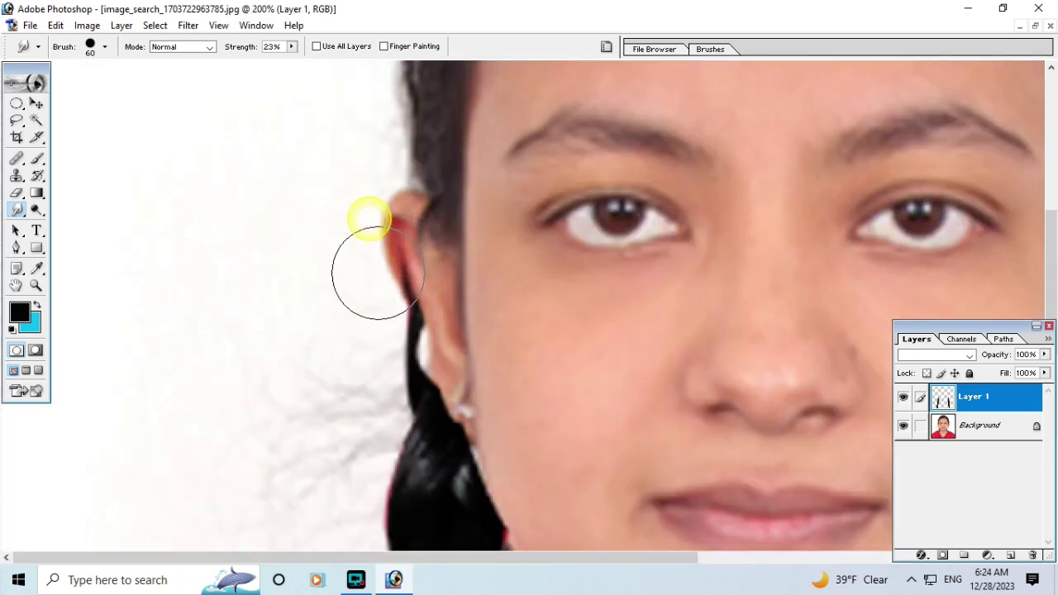
left_click_drag(384, 296, 346, 303)
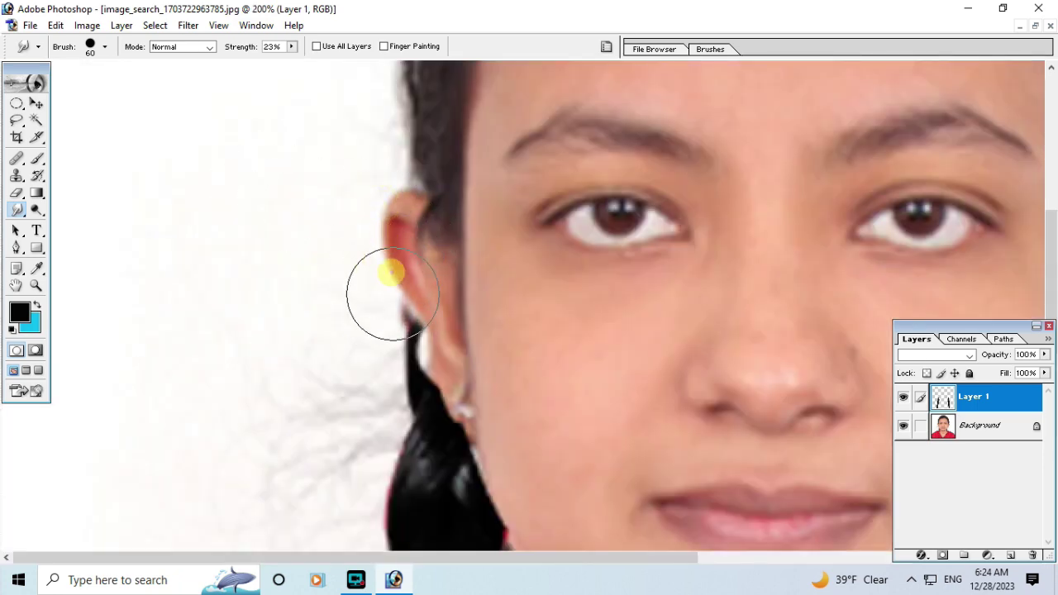
mouse_move(345, 303)
left_mouse_down()
mouse_move(366, 288)
mouse_move(397, 306)
mouse_move(373, 349)
left_mouse_up()
mouse_move(447, 496)
left_mouse_down()
mouse_move(395, 148)
mouse_move(395, 228)
left_mouse_up()
mouse_move(394, 147)
left_mouse_down()
mouse_move(402, 217)
mouse_move(385, 170)
mouse_move(389, 193)
left_mouse_up()
key("ctrl+minus")
mouse_move(376, 314)
left_mouse_down()
mouse_move(359, 323)
mouse_move(366, 347)
left_mouse_up()
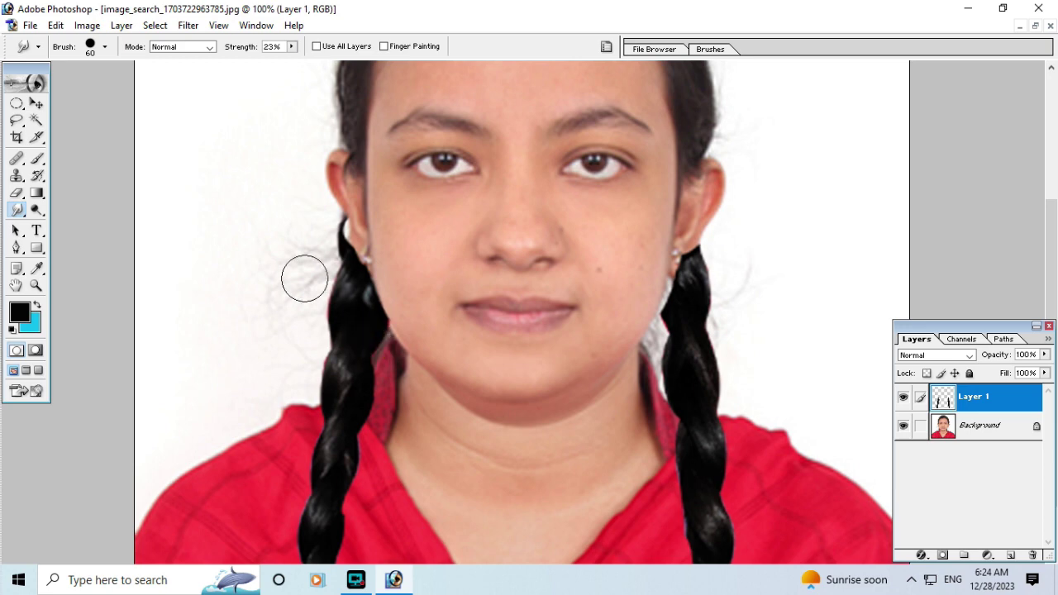
mouse_move(360, 284)
left_mouse_down()
mouse_move(327, 240)
mouse_move(326, 212)
mouse_move(323, 237)
mouse_move(333, 223)
mouse_move(323, 213)
mouse_move(342, 220)
mouse_move(316, 215)
mouse_move(364, 211)
mouse_move(309, 212)
left_mouse_up()
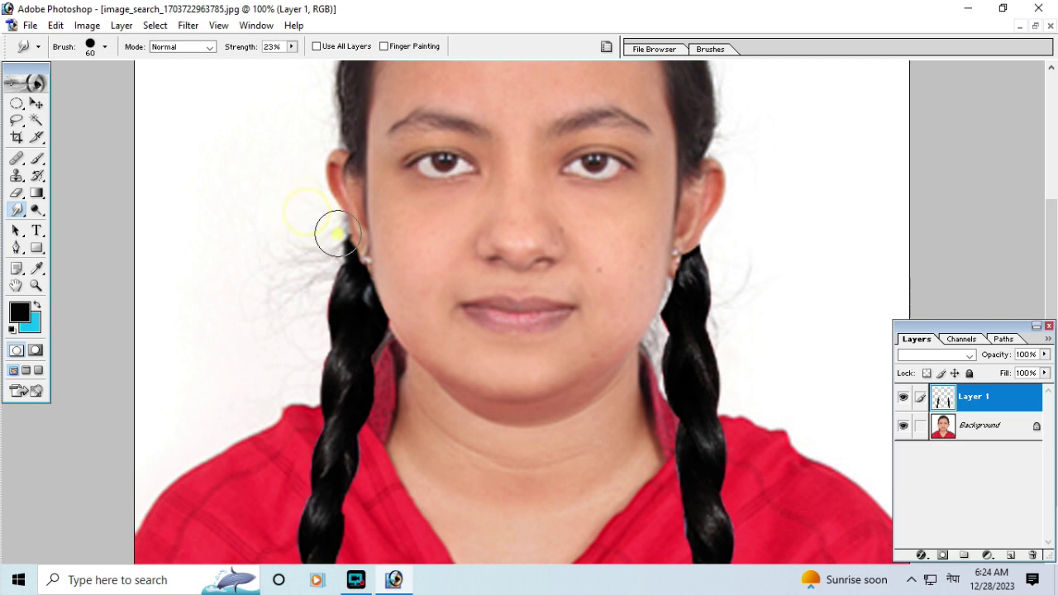
Smudge the hair and braid edges around the right ear and earlobe.
left_click_drag(515, 237, 569, 257)
mouse_move(697, 260)
left_mouse_down()
mouse_move(678, 240)
mouse_move(692, 207)
mouse_move(654, 183)
left_mouse_up()
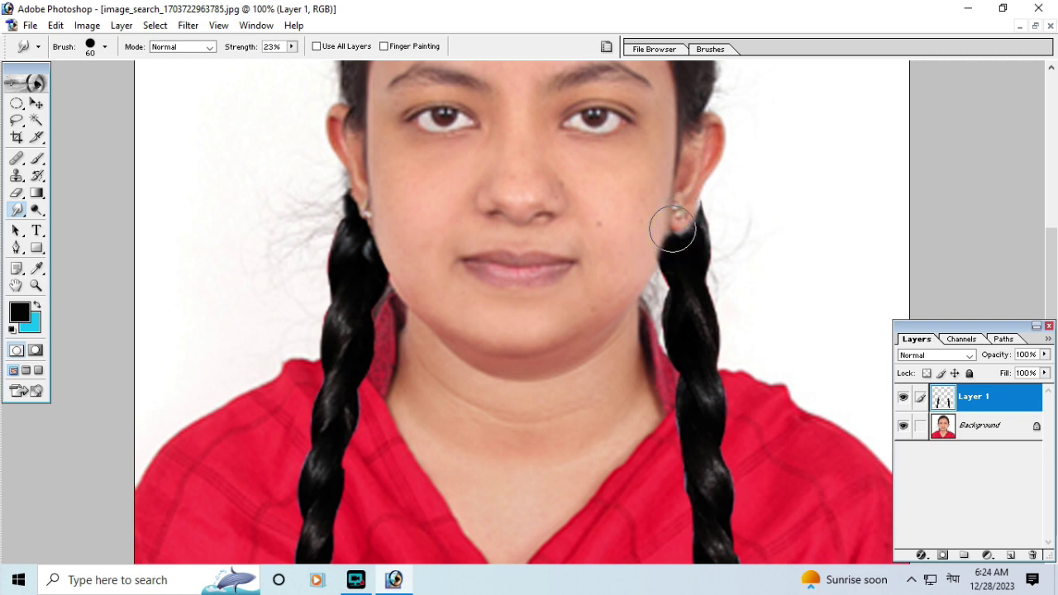
left_click(707, 197)
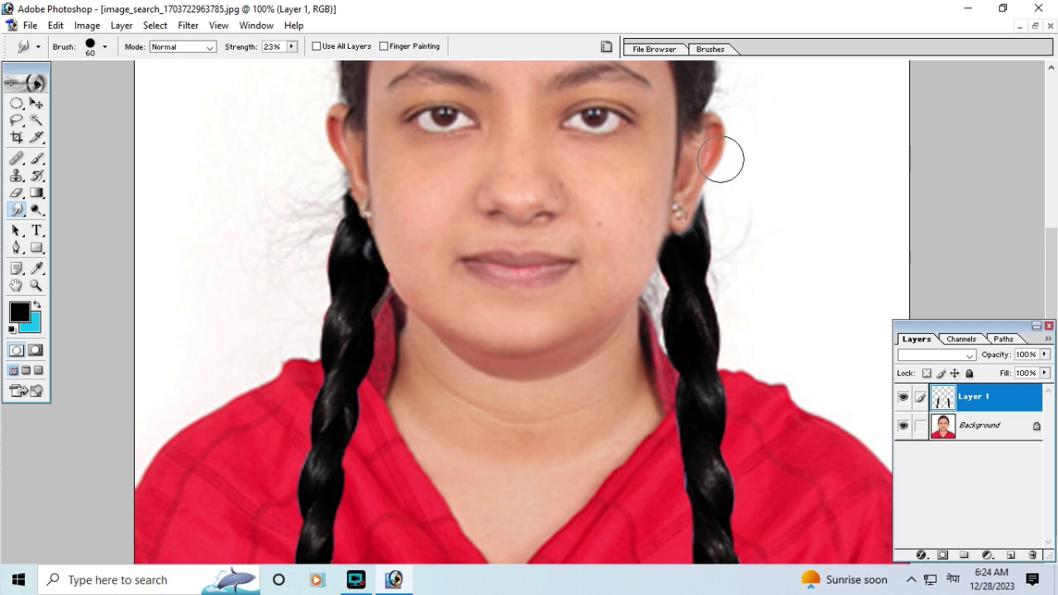
left_click_drag(707, 212, 714, 169)
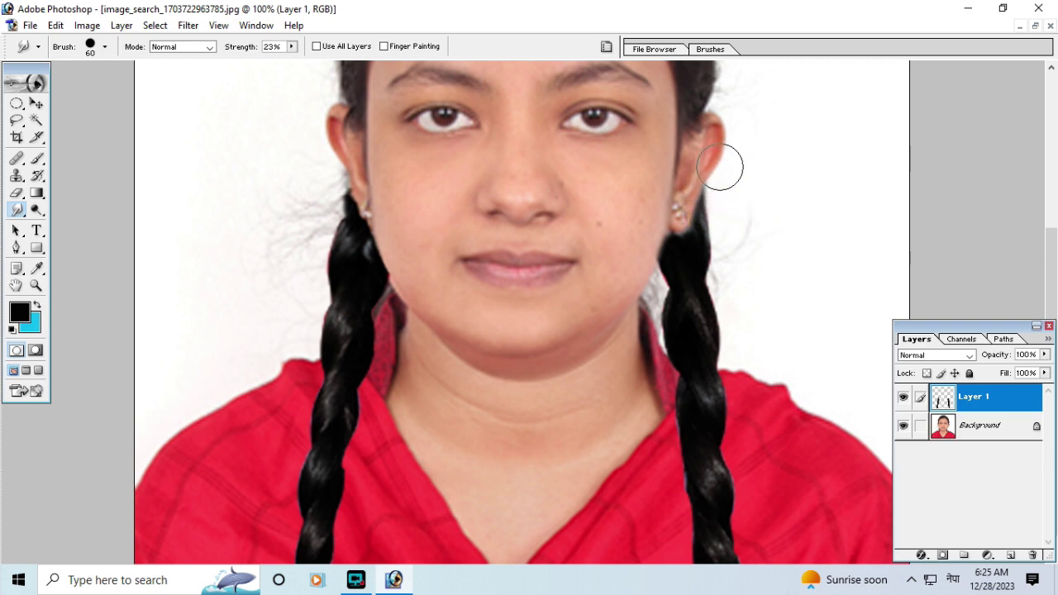
Zoom in on the face and smudge the right braid's top edge into the neck.
left_click(479, 291, "alt")
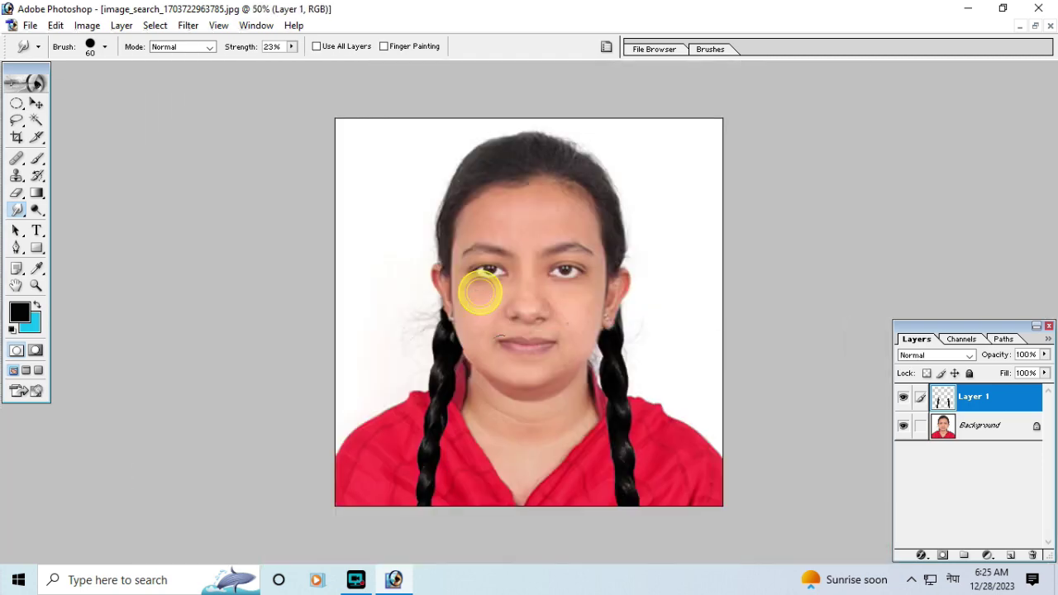
left_click(511, 367)
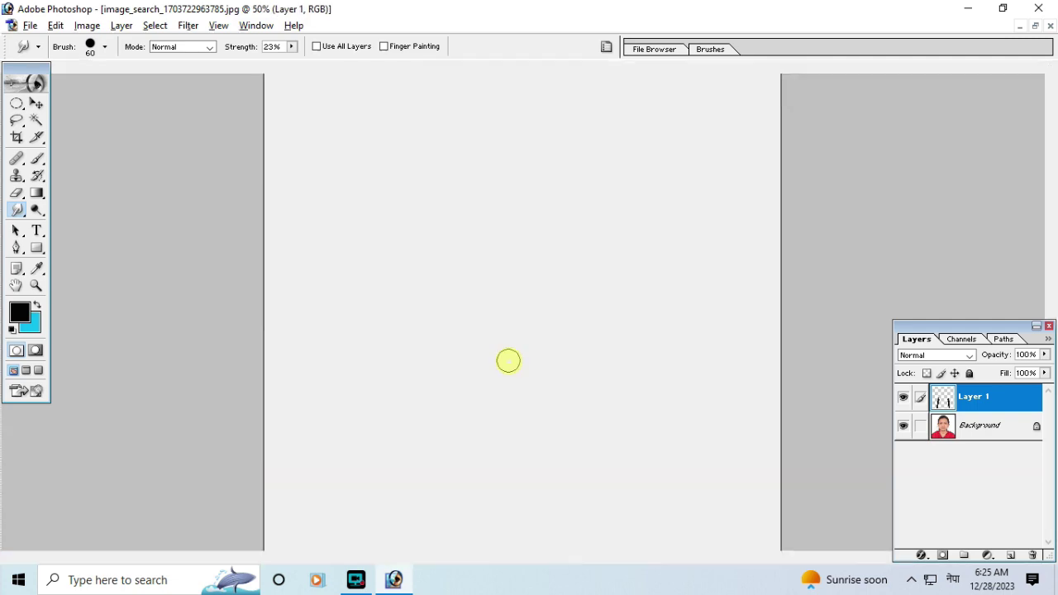
left_click(509, 360, "alt")
left_click(524, 416)
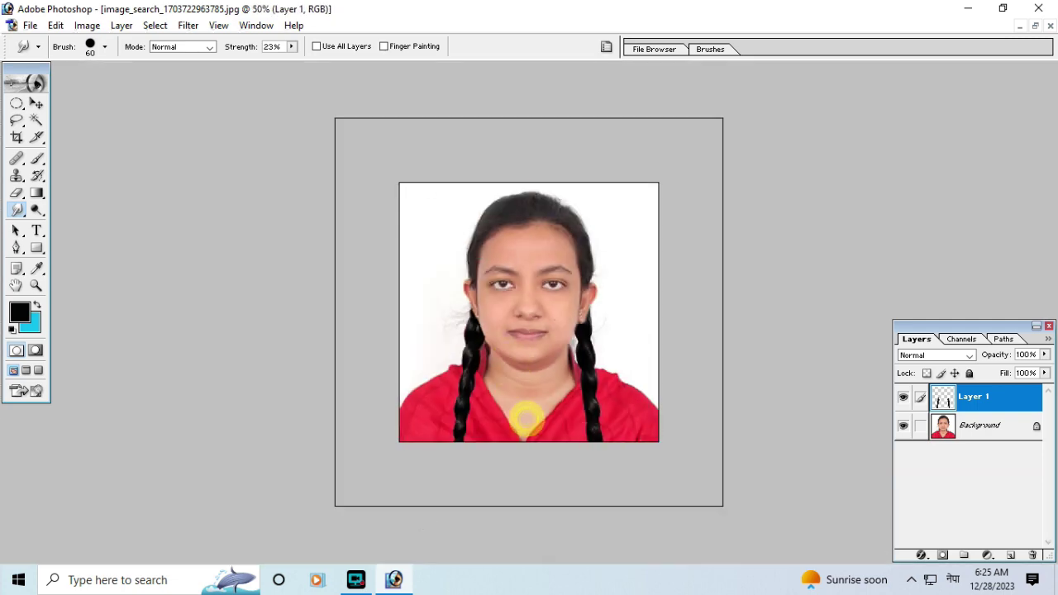
left_click(524, 397)
left_click(471, 329, "alt")
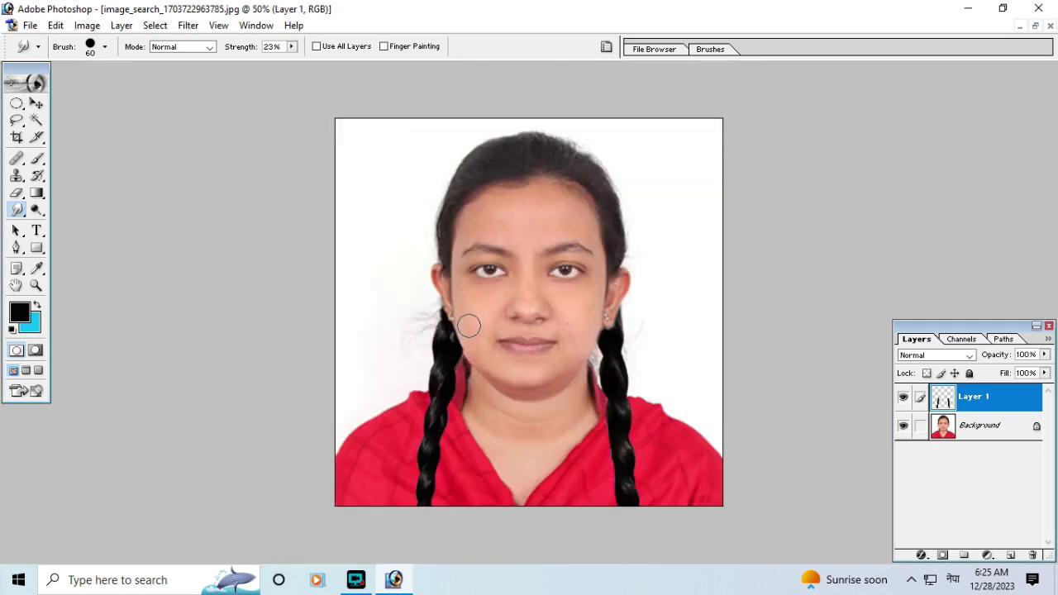
left_click(531, 353, "alt")
left_click(531, 351)
left_click(532, 352)
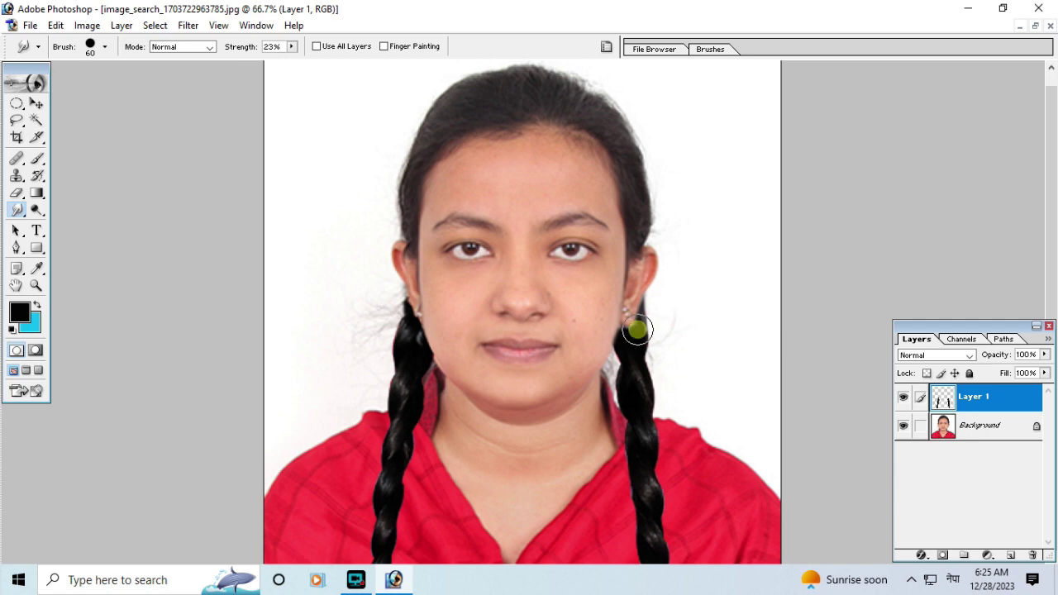
left_click_drag(622, 344, 623, 339)
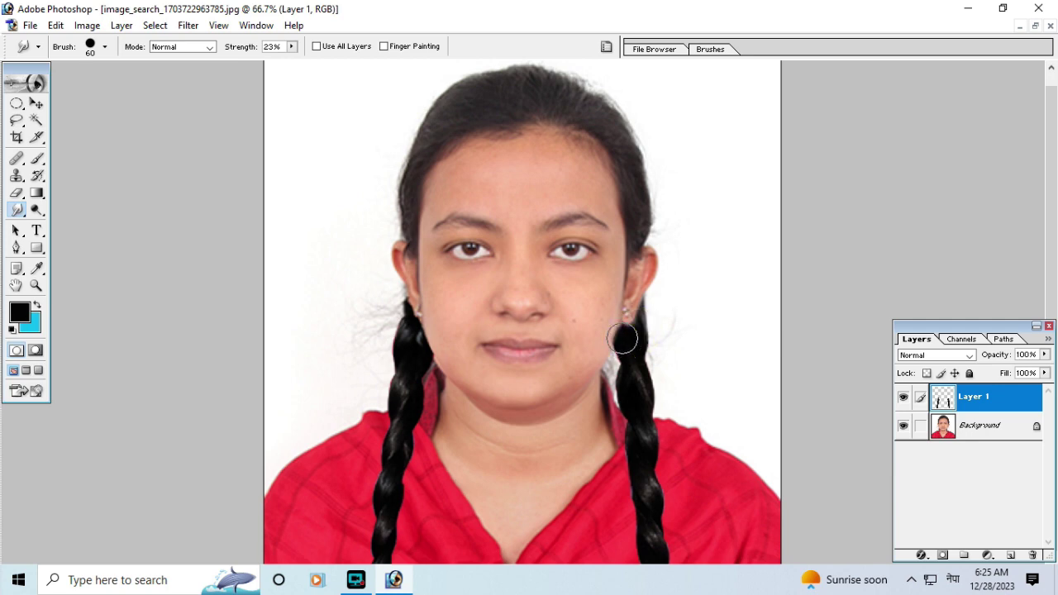
Re-zoom around the chin and make the Background layer active.
left_click(524, 367, "alt")
left_click(521, 362, "alt")
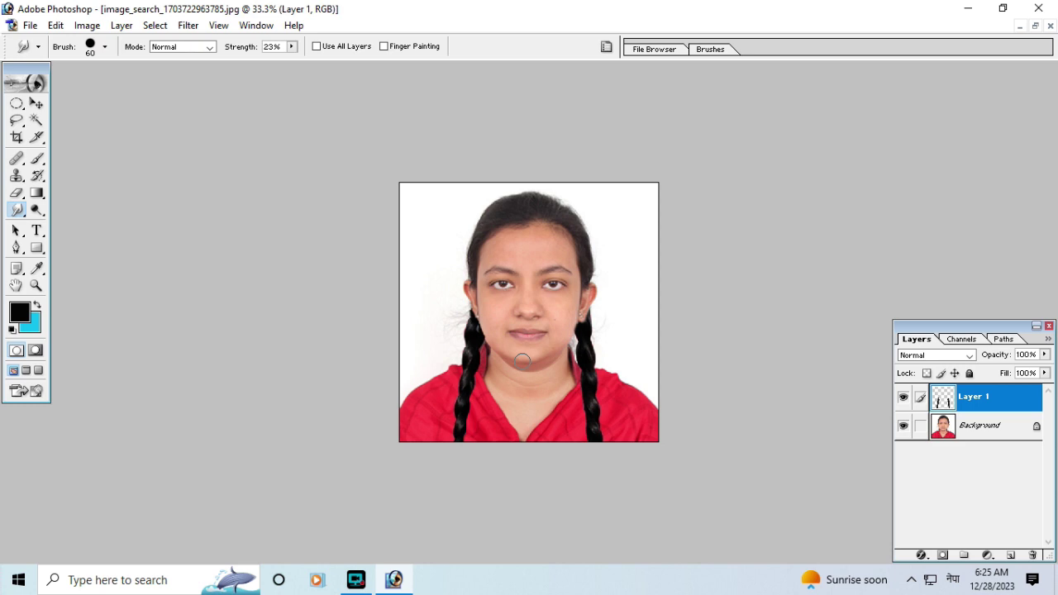
left_click(522, 361, "ctrl")
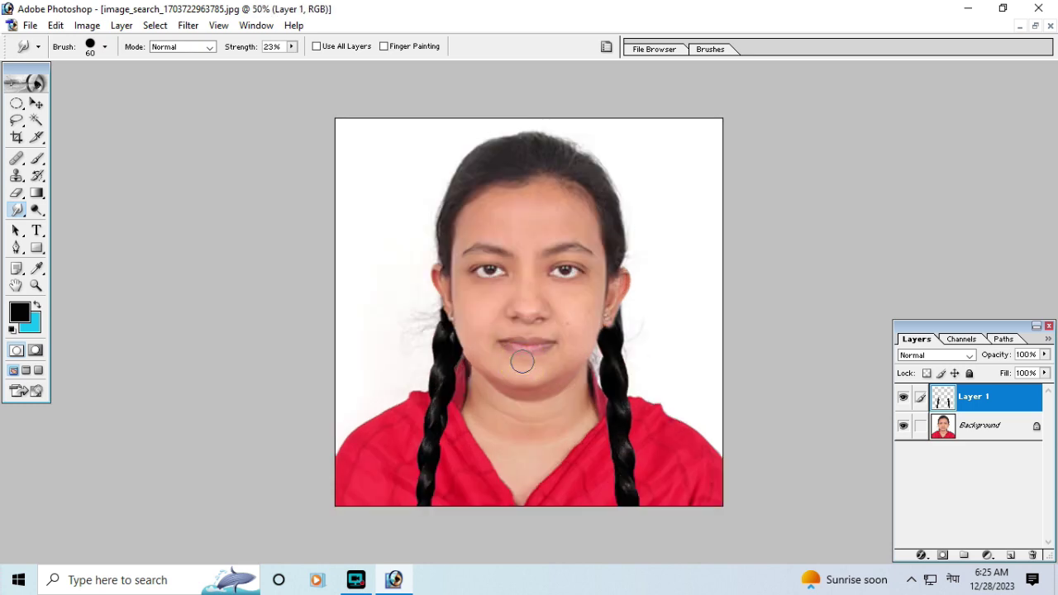
left_click(387, 413, "ctrl")
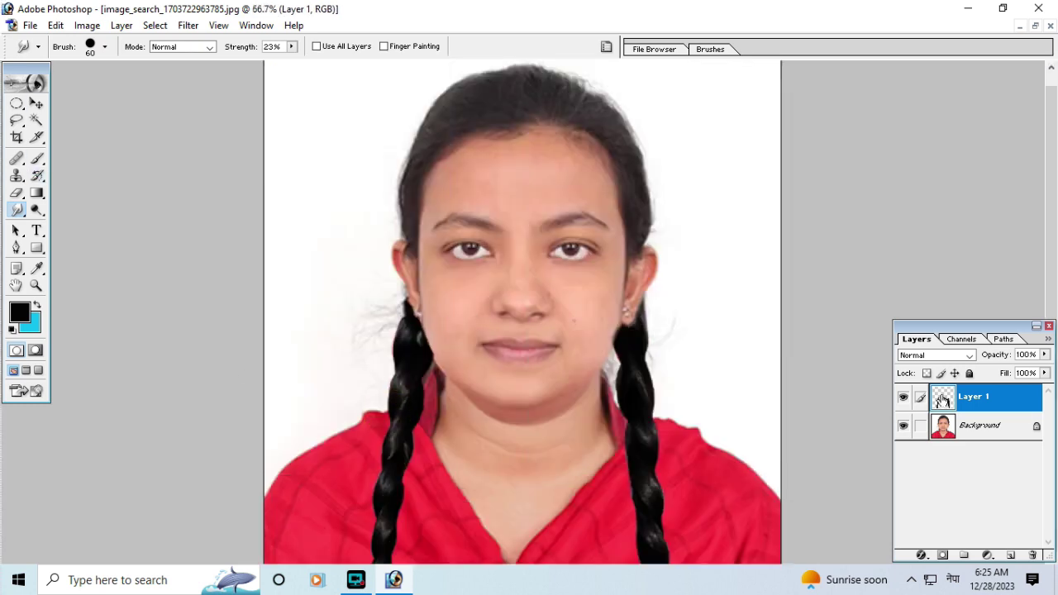
left_click(968, 425)
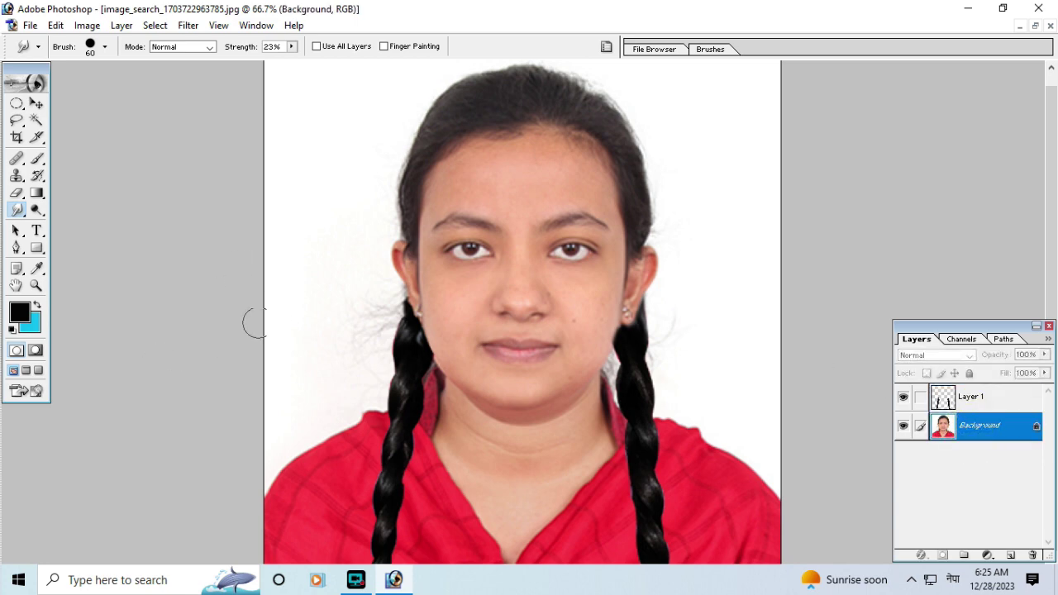
Smudge the hair outline near the left ear and temple and the right braid's outer edge.
mouse_move(369, 291)
left_mouse_down()
mouse_move(377, 311)
mouse_move(377, 280)
left_mouse_up()
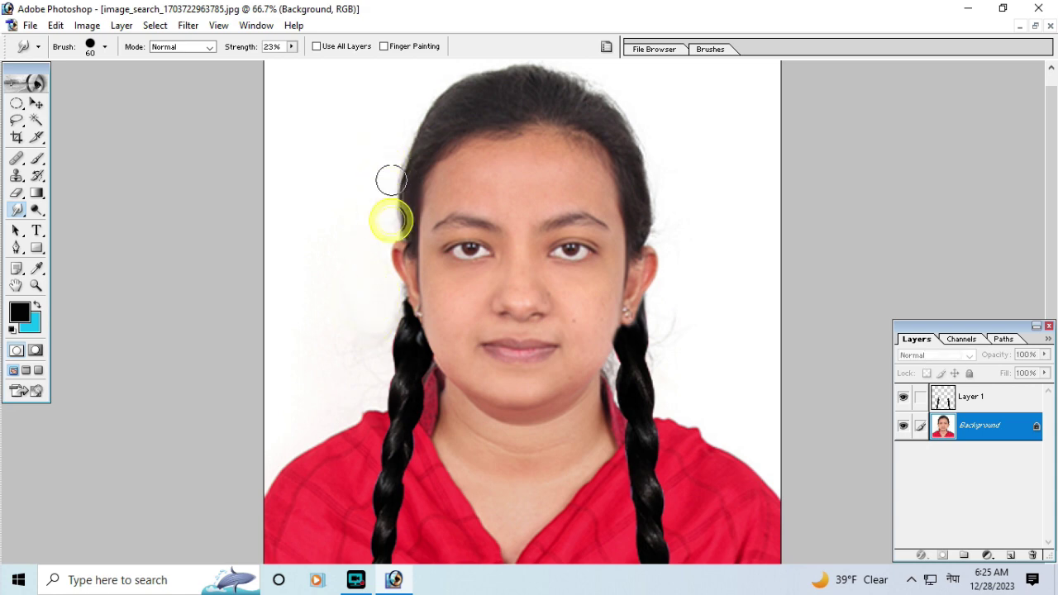
left_click_drag(385, 185, 402, 137)
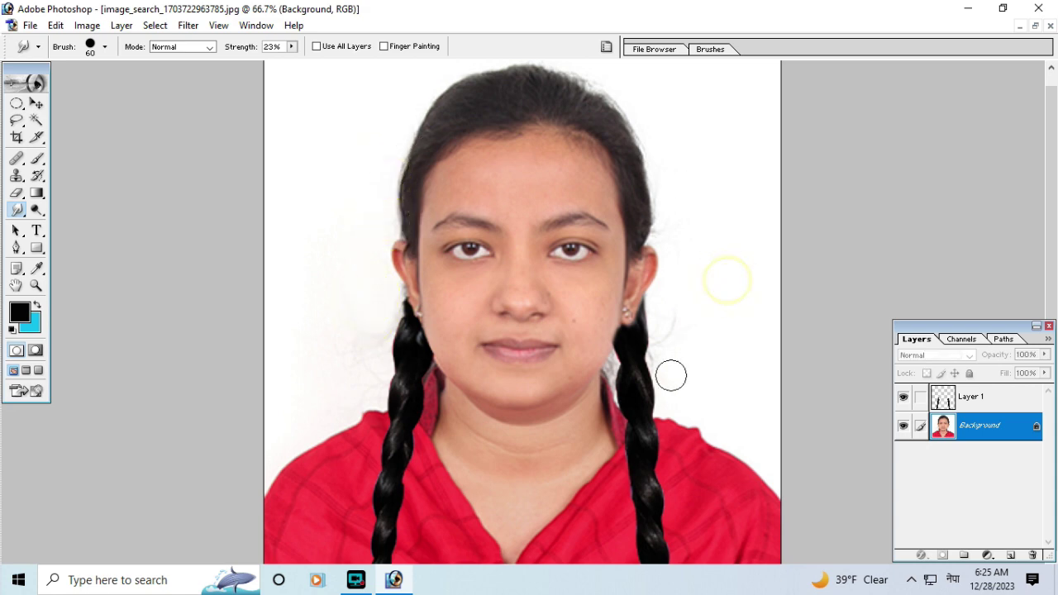
left_click_drag(679, 318, 651, 397)
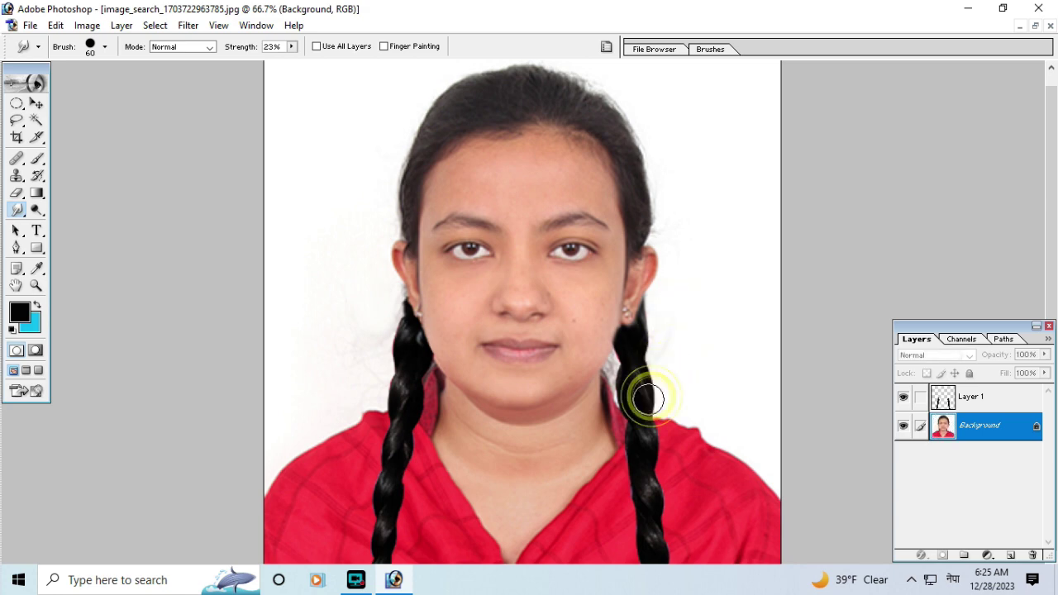
left_click_drag(664, 316, 653, 364)
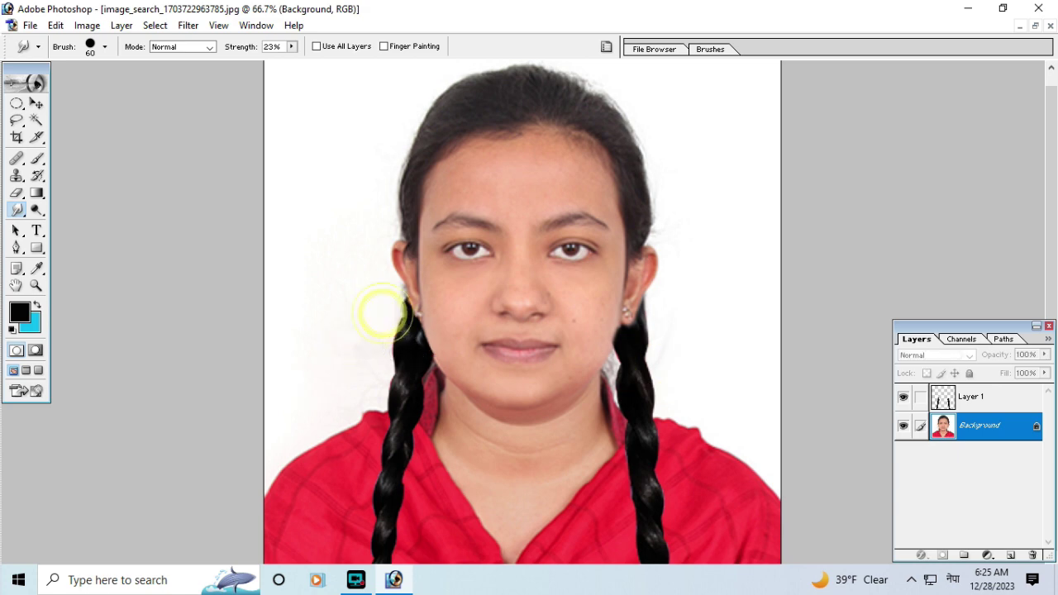
Inspect the jaw and braid up close, return to 50%, and pick the Magic Wand at tolerance 32.
left_click(361, 390, "ctrl+alt")
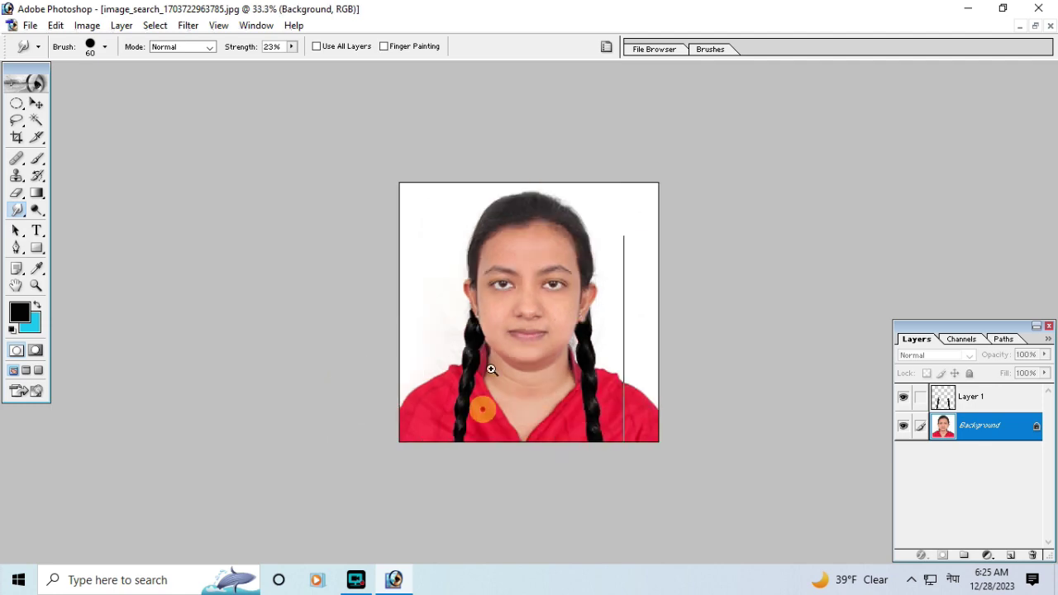
left_click(501, 356, "ctrl")
left_click(501, 356, "ctrl")
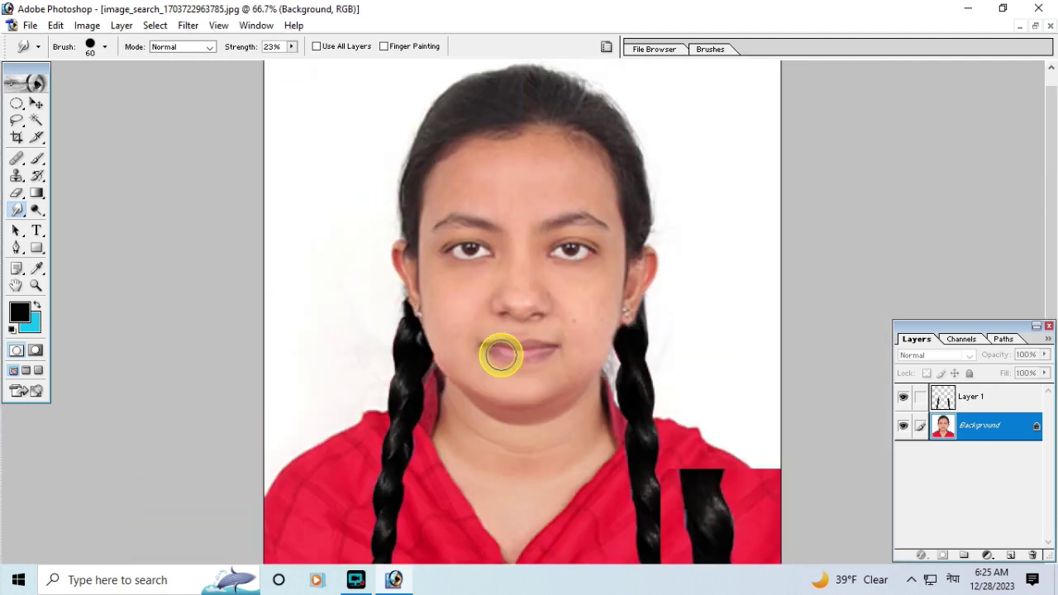
left_click(581, 383, "ctrl")
left_click(652, 380, "ctrl")
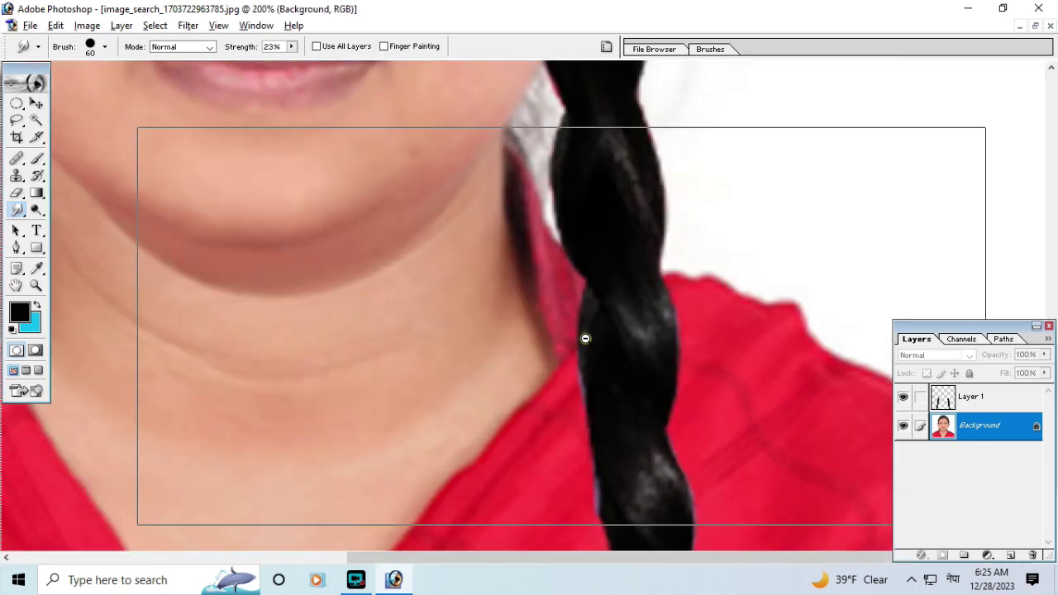
left_click(585, 338, "ctrl+alt")
left_click(567, 359, "ctrl+alt")
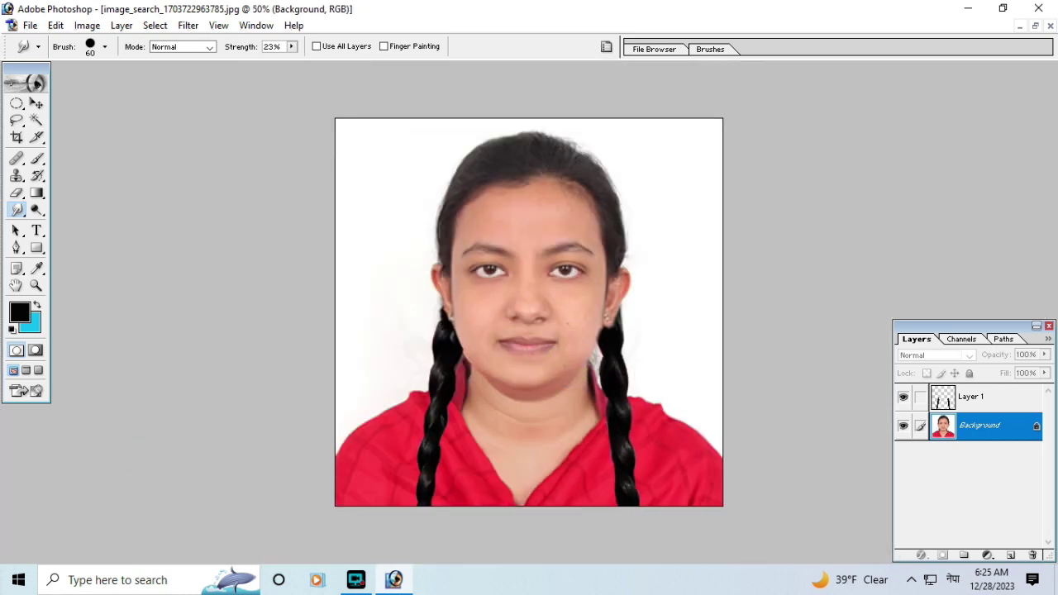
left_click(35, 122)
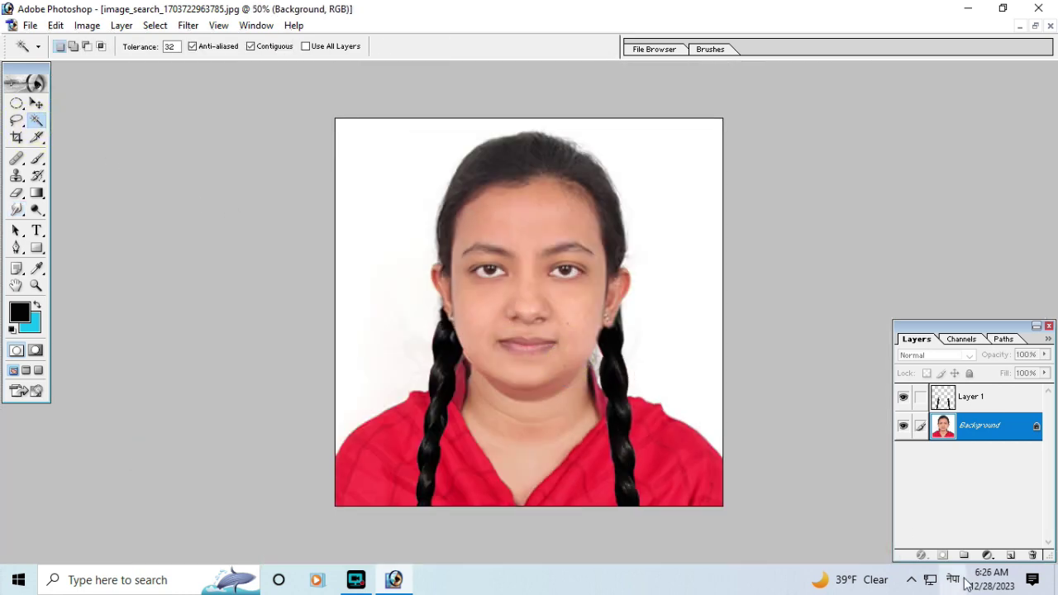
Link Layer 1 and merge the braids down into the Background with Ctrl+E.
left_click(921, 400)
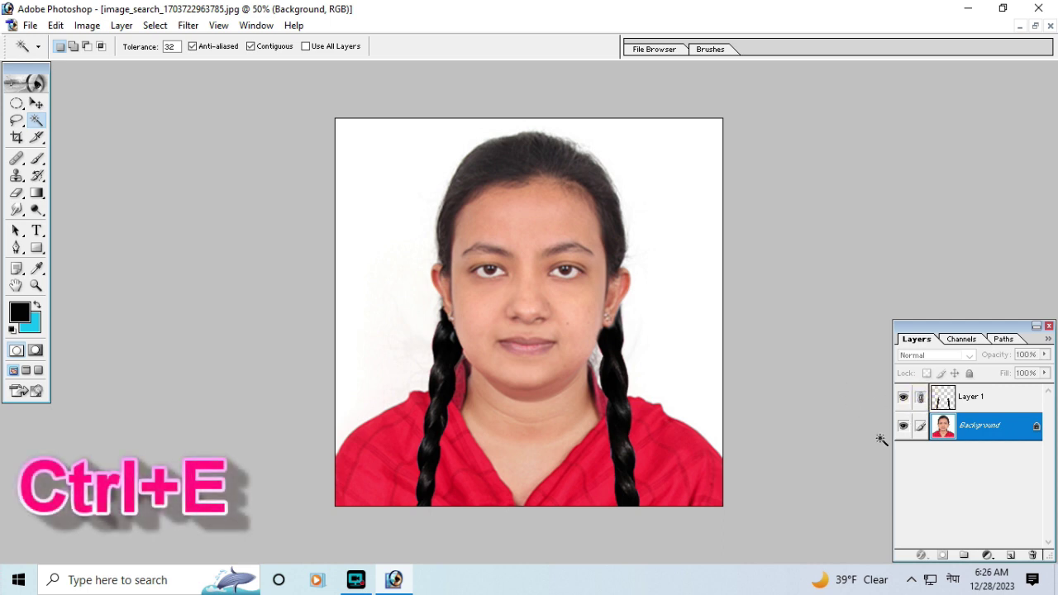
key("ctrl+e")
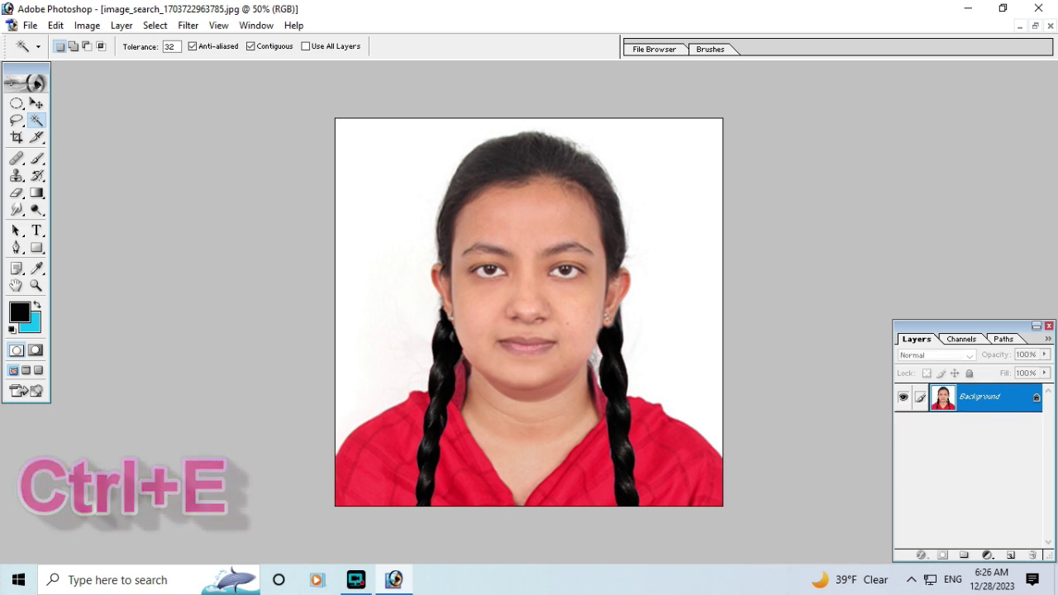
key("ctrl+plus")
key("ctrl+plus")
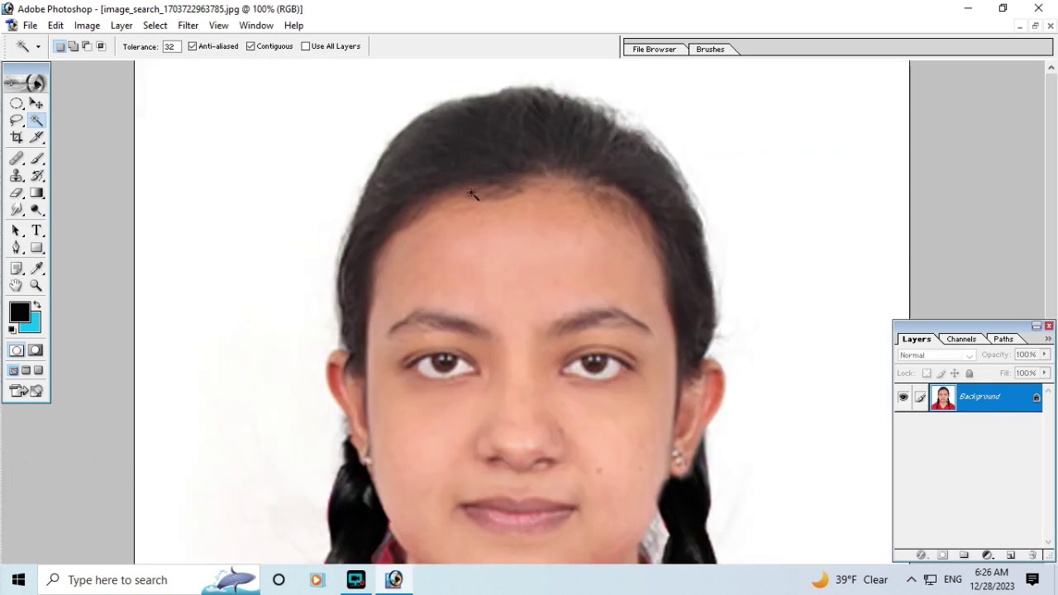
key("ctrl+minus")
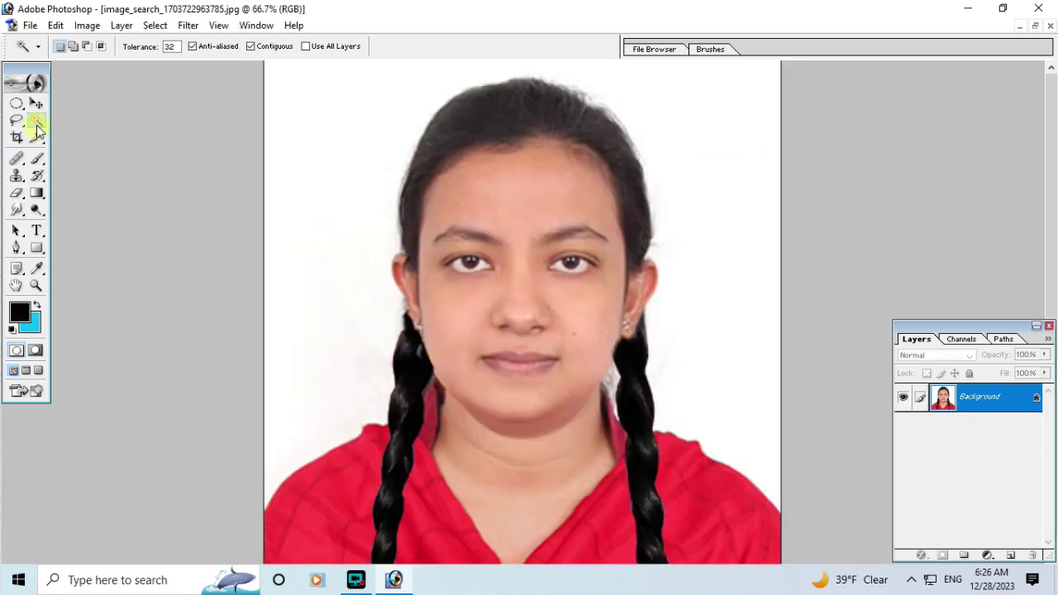
Select the white backdrop with the Magic Wand and apply Select > Inverse.
left_click(328, 167)
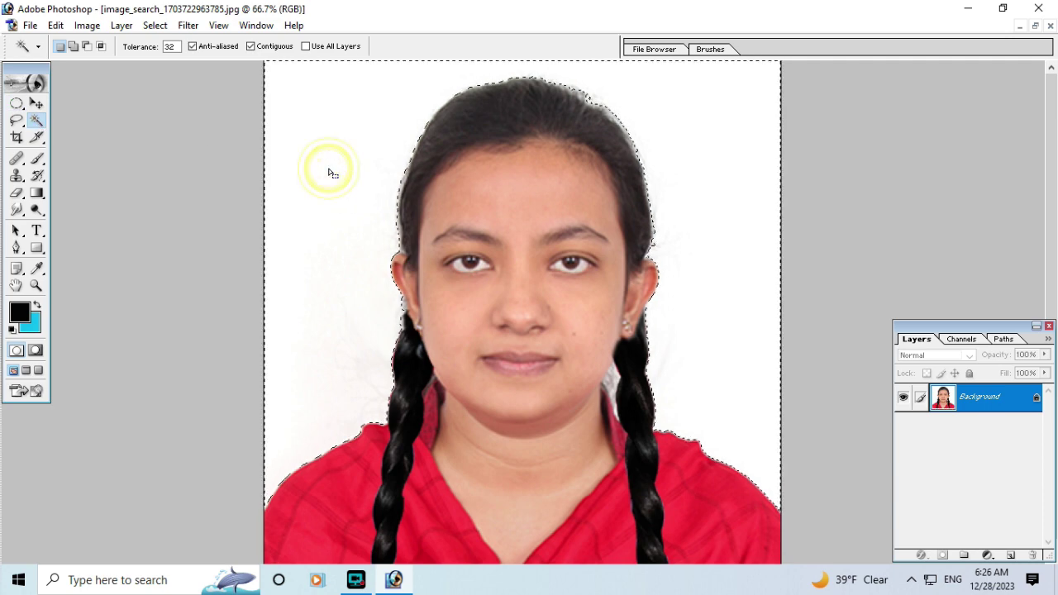
left_click(155, 25)
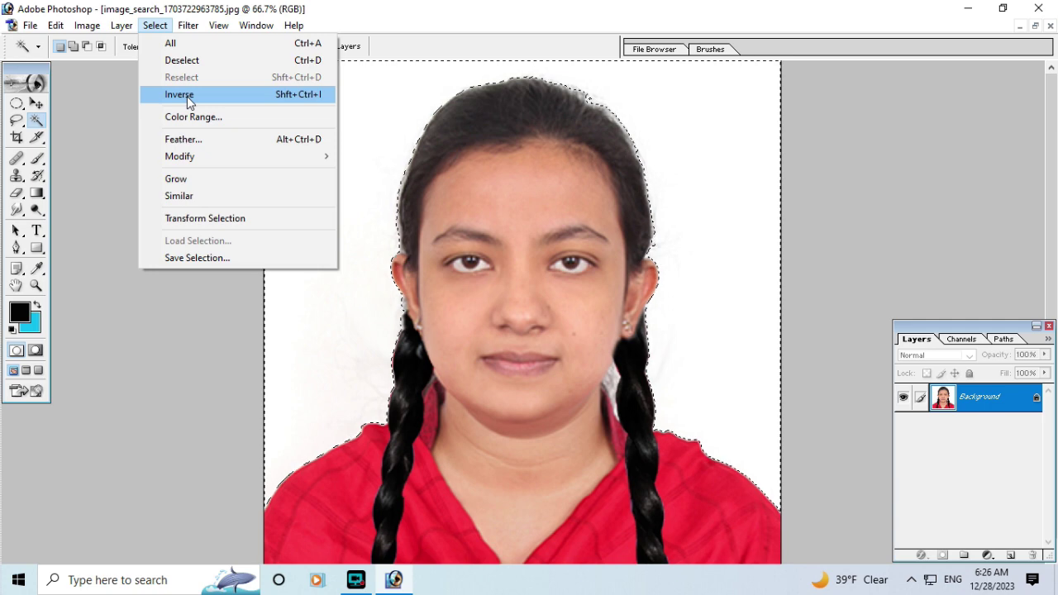
left_click(232, 98)
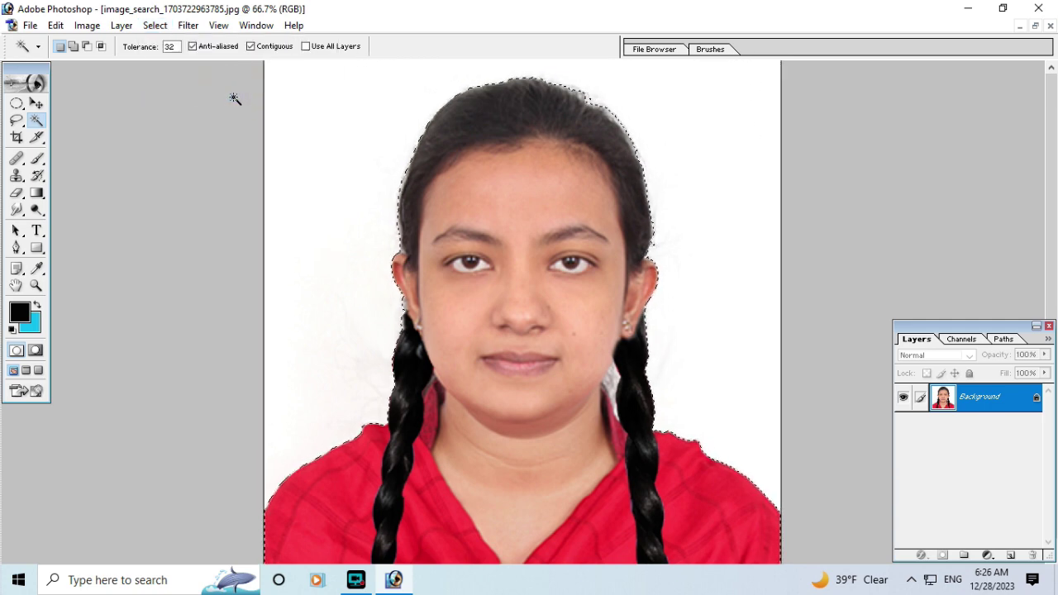
left_click(37, 158)
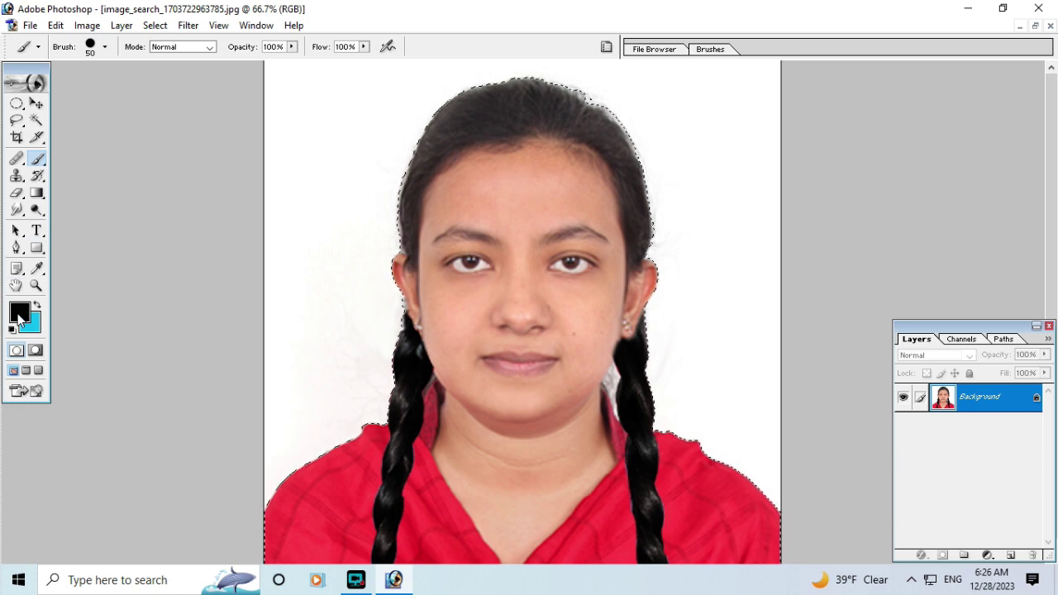
Zoom in on the forehead and lower the brush opacity to 41%.
left_click(416, 245, "ctrl")
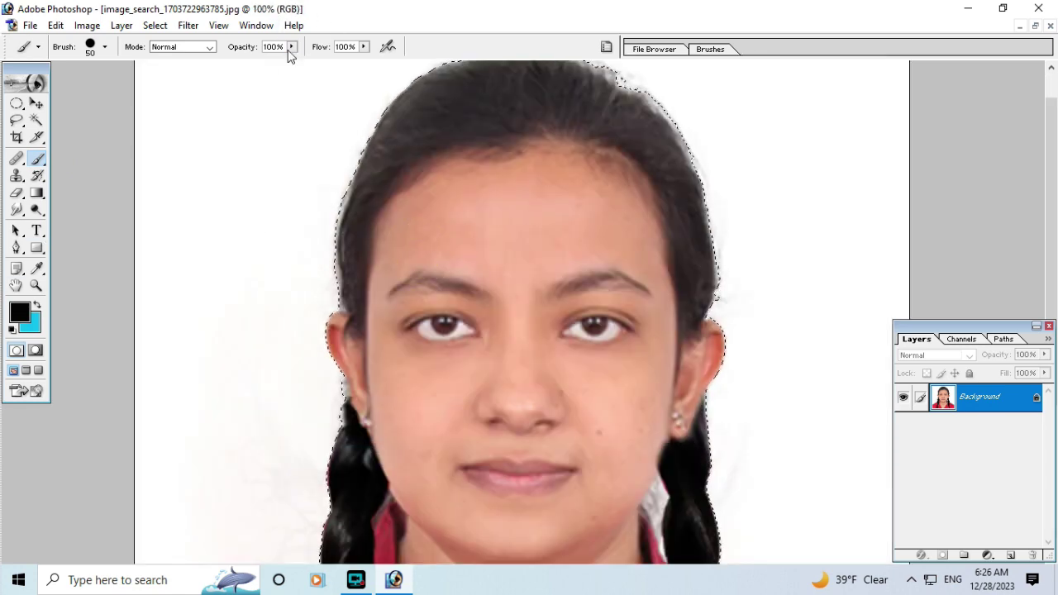
left_click(290, 47)
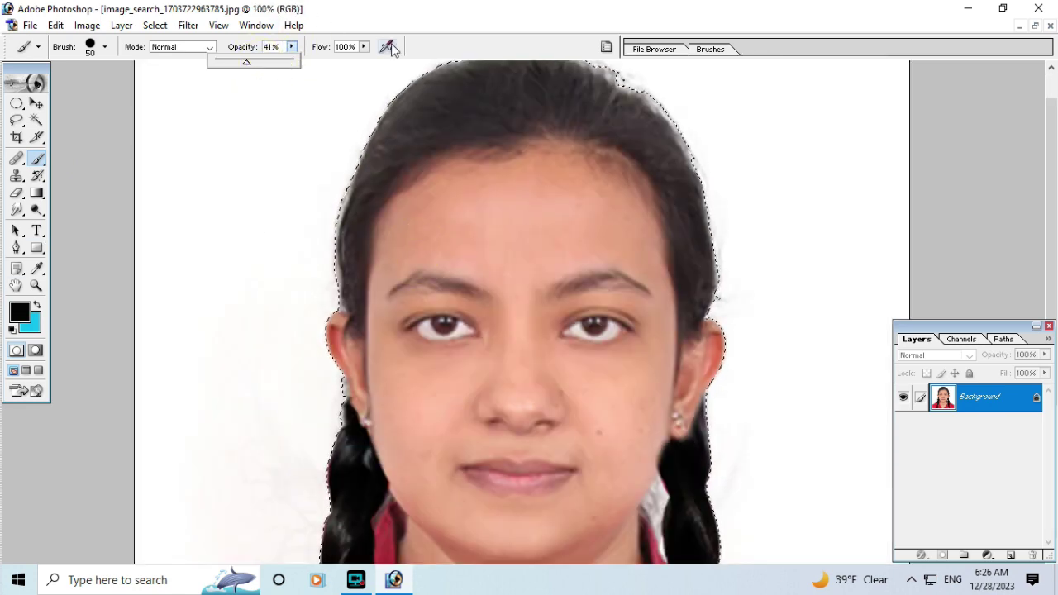
left_click_drag(362, 46, 310, 64)
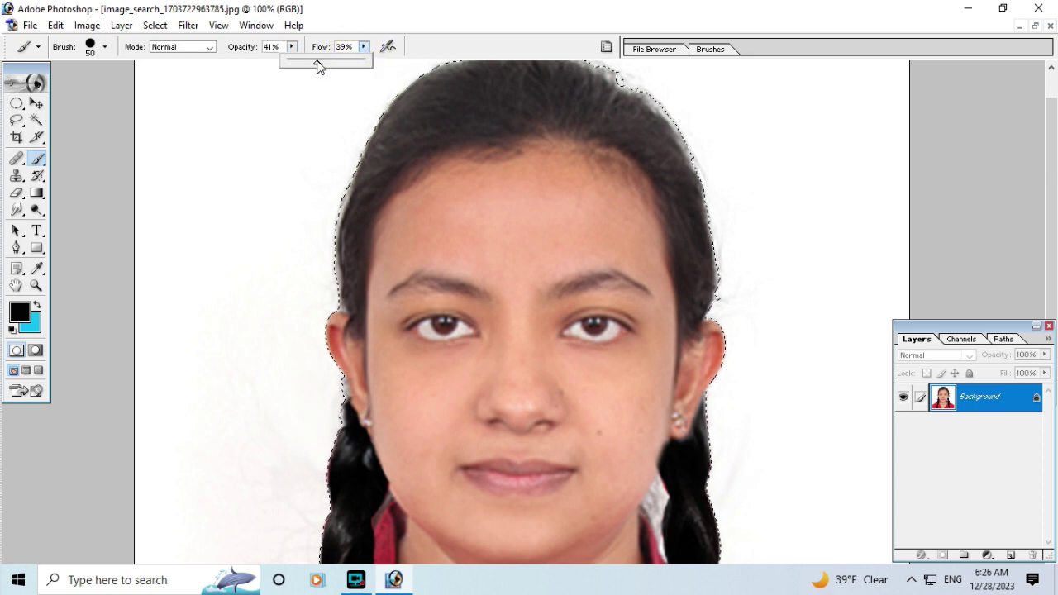
Paint over the crown hairline and left hair edge, then zoom out and deselect.
left_click(400, 124)
key("bracketright")
key("bracketright")
key("bracketright")
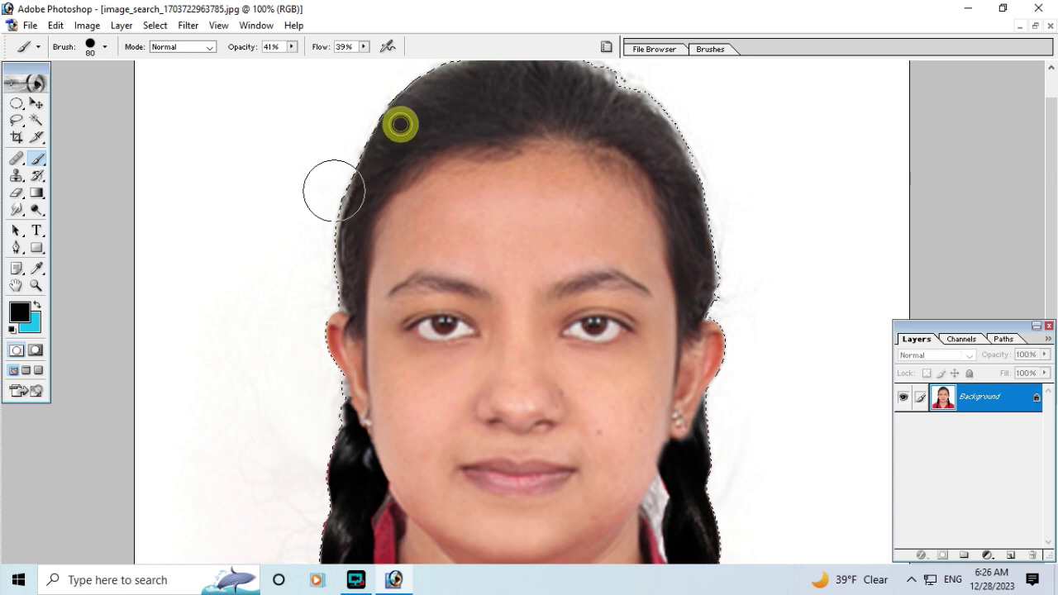
scroll(331, 229, "down", 3)
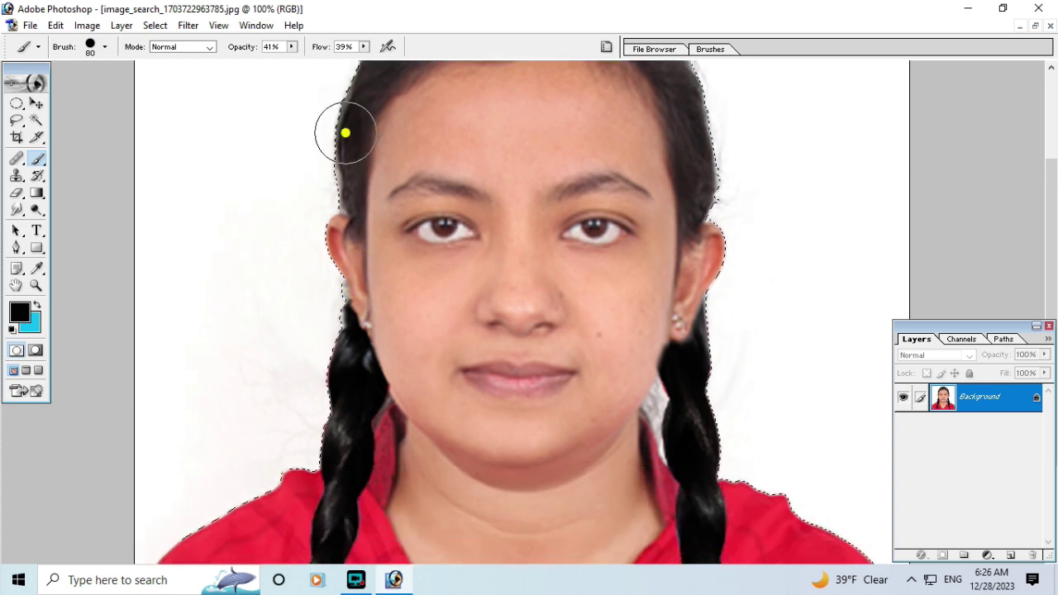
scroll(342, 166, "up", 4)
key("bracketleft")
key("bracketleft")
key("bracketleft")
mouse_move(378, 184)
left_mouse_down()
mouse_move(708, 284)
mouse_move(518, 167)
mouse_move(628, 157)
mouse_move(708, 323)
left_mouse_up()
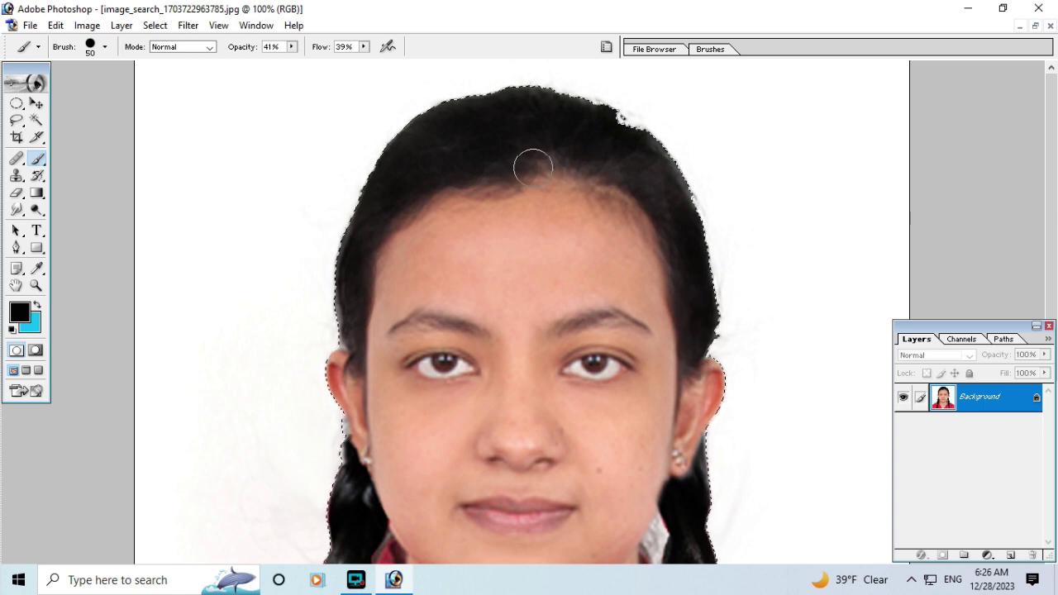
mouse_move(532, 156)
left_mouse_down()
mouse_move(409, 201)
mouse_move(338, 306)
left_mouse_up()
key("ctrl+minus")
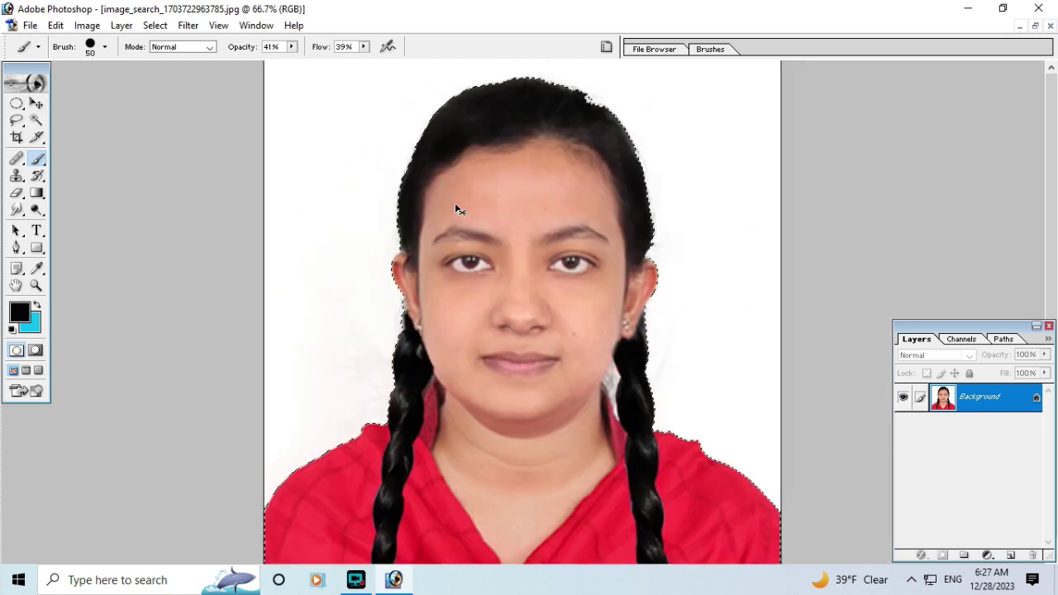
key("ctrl+d")
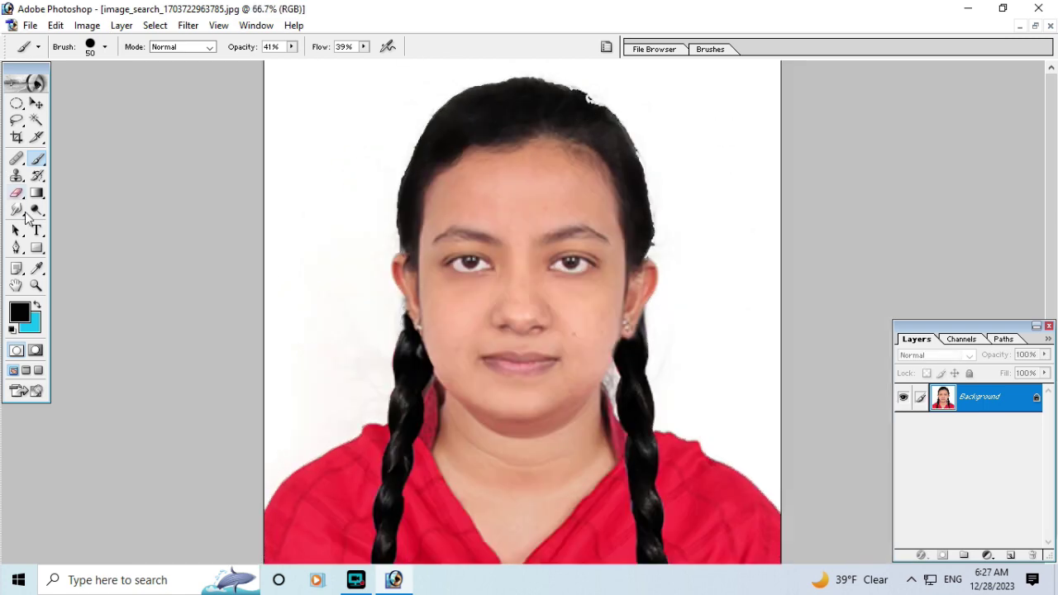
With the Smudge tool at 200%, smear the top hair into the white fringe.
left_click(10, 213)
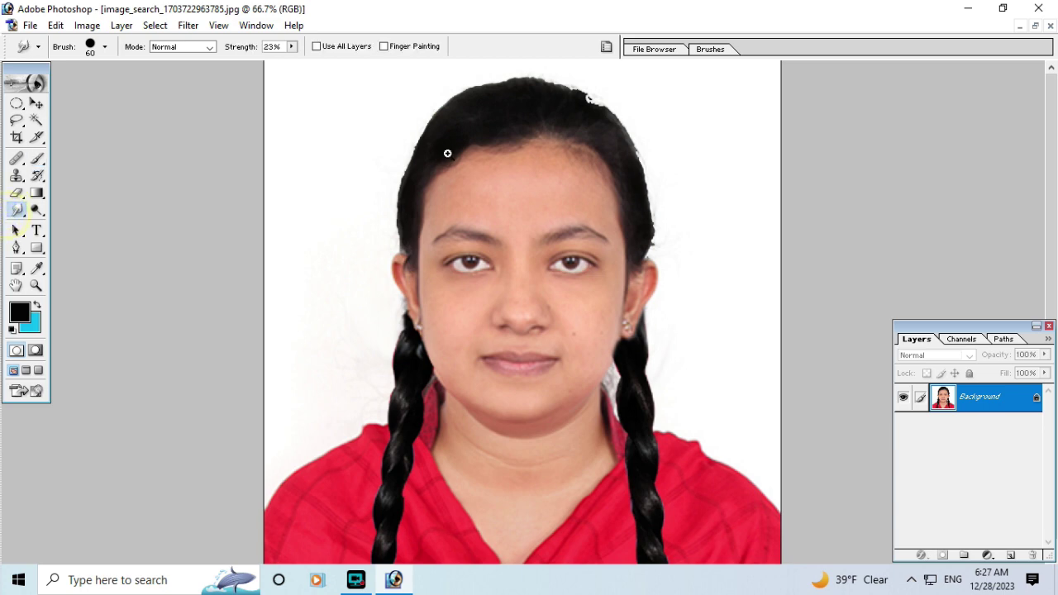
left_click(447, 153, "ctrl")
left_click_drag(437, 62, 819, 248)
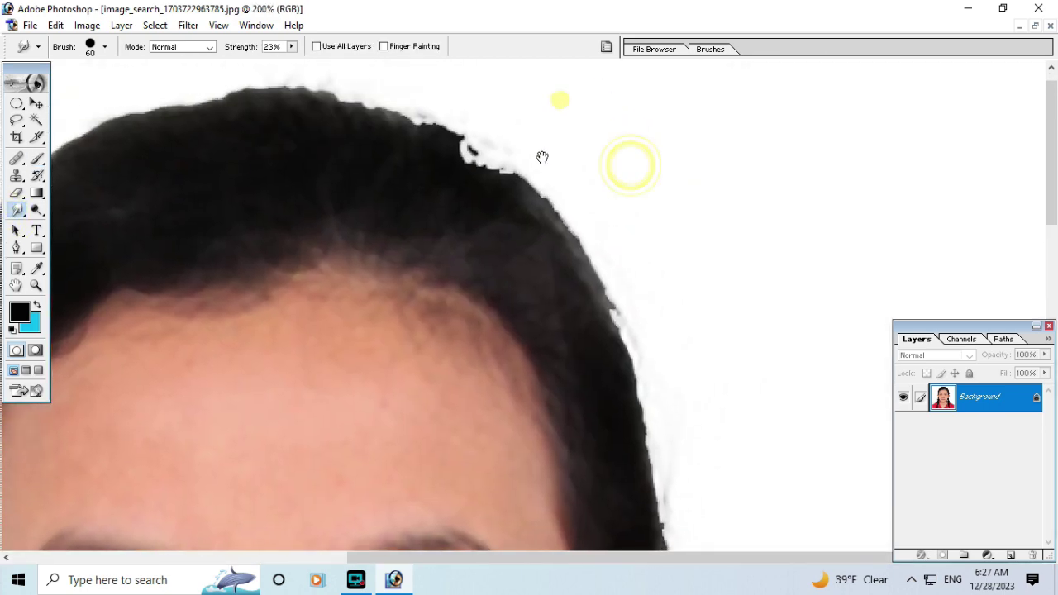
left_click_drag(466, 169, 486, 138)
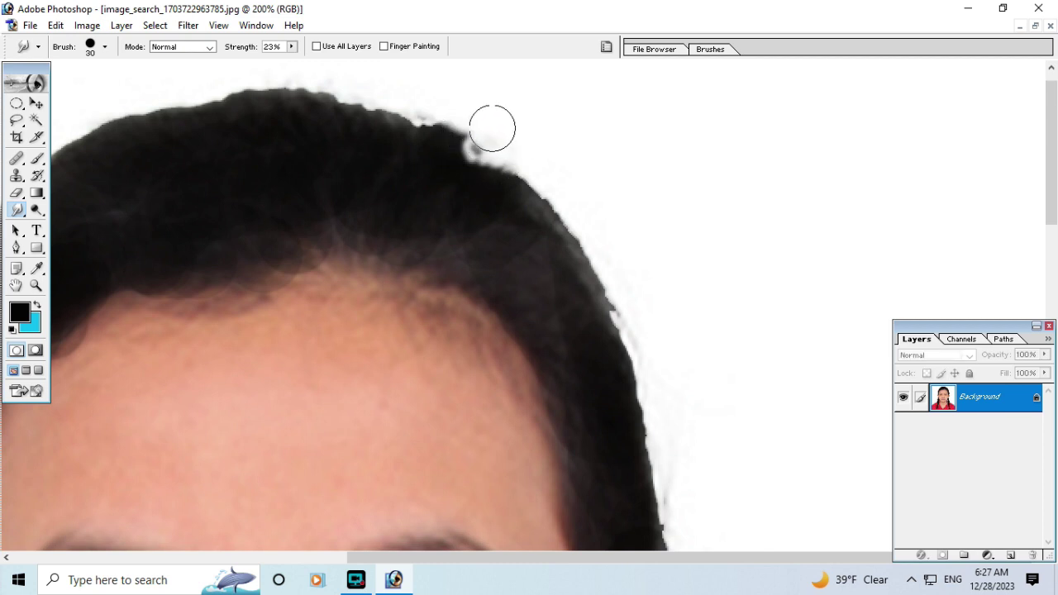
mouse_move(485, 138)
left_mouse_down()
mouse_move(477, 129)
mouse_move(472, 160)
mouse_move(484, 151)
mouse_move(461, 165)
mouse_move(488, 128)
mouse_move(578, 212)
mouse_move(619, 279)
mouse_move(632, 331)
left_mouse_up()
Smudge the hair edge further down the side of the head.
scroll(631, 333, "down", 2)
scroll(631, 332, "down", 2)
mouse_move(639, 170)
left_mouse_down()
mouse_move(668, 251)
mouse_move(674, 325)
left_mouse_up()
scroll(674, 324, "down", 2)
mouse_move(682, 204)
left_mouse_down()
mouse_move(678, 251)
mouse_move(692, 268)
mouse_move(652, 325)
left_mouse_up()
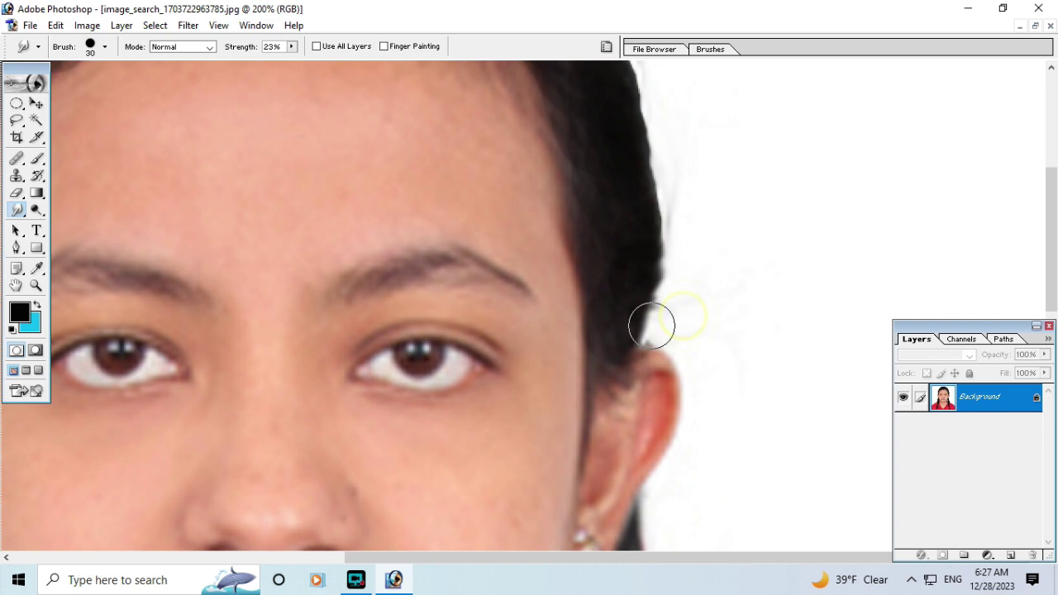
scroll(612, 223, "up", 3)
scroll(545, 248, "up", 2)
scroll(347, 248, "left", 3)
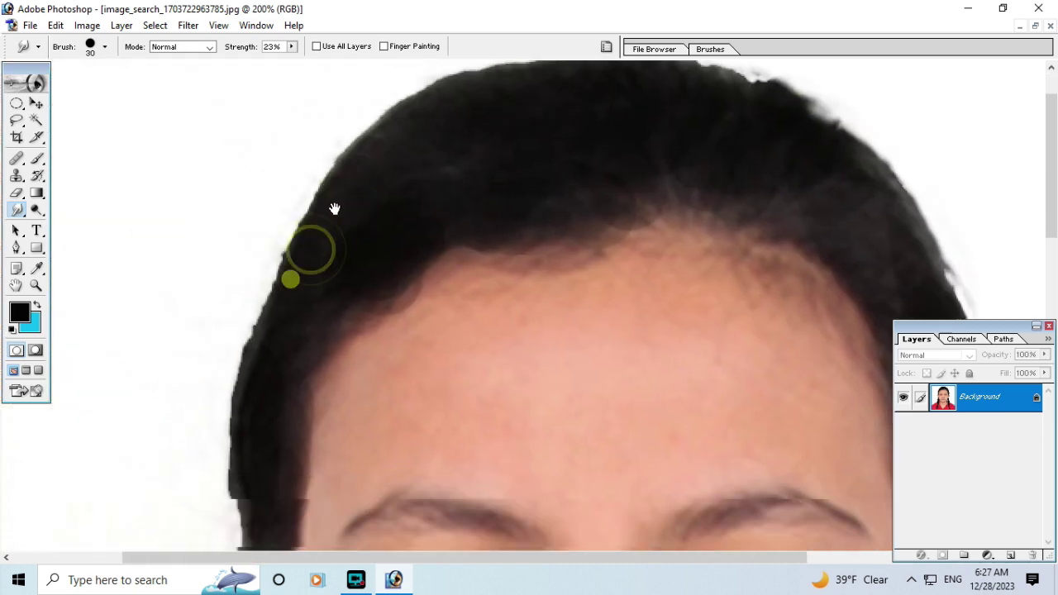
Smooth the left hair edge and temple beside the ear, then zoom out.
left_click_drag(292, 279, 290, 248)
mouse_move(314, 177)
left_mouse_down()
mouse_move(286, 220)
mouse_move(264, 298)
mouse_move(314, 203)
left_mouse_up()
scroll(300, 279, "down", 2)
left_click_drag(276, 314, 282, 211)
scroll(282, 206, "down", 5)
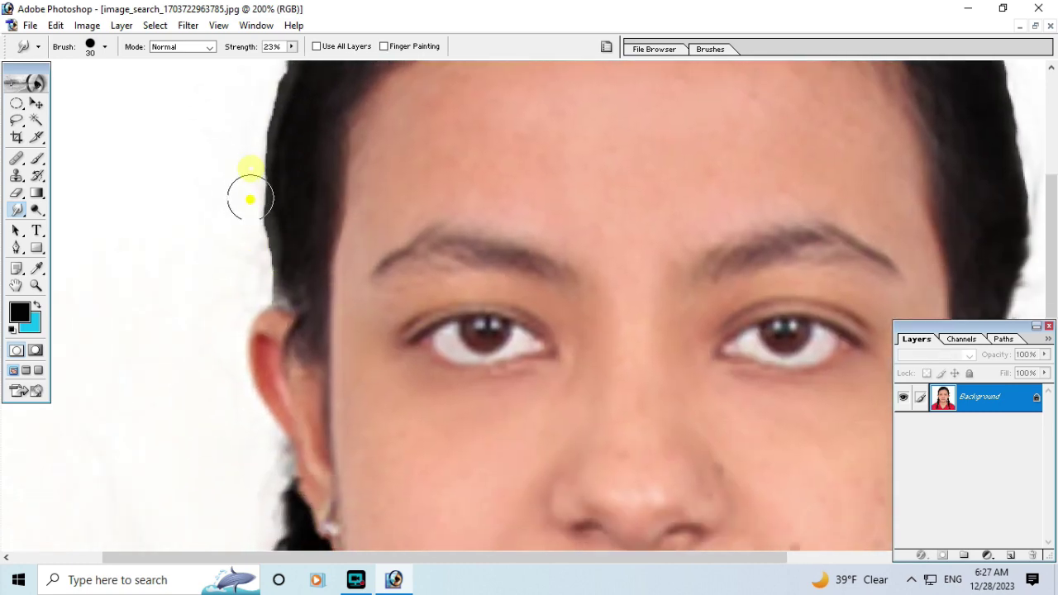
mouse_move(252, 238)
left_mouse_down()
mouse_move(272, 286)
mouse_move(266, 197)
mouse_move(278, 290)
mouse_move(307, 265)
mouse_move(271, 244)
left_mouse_up()
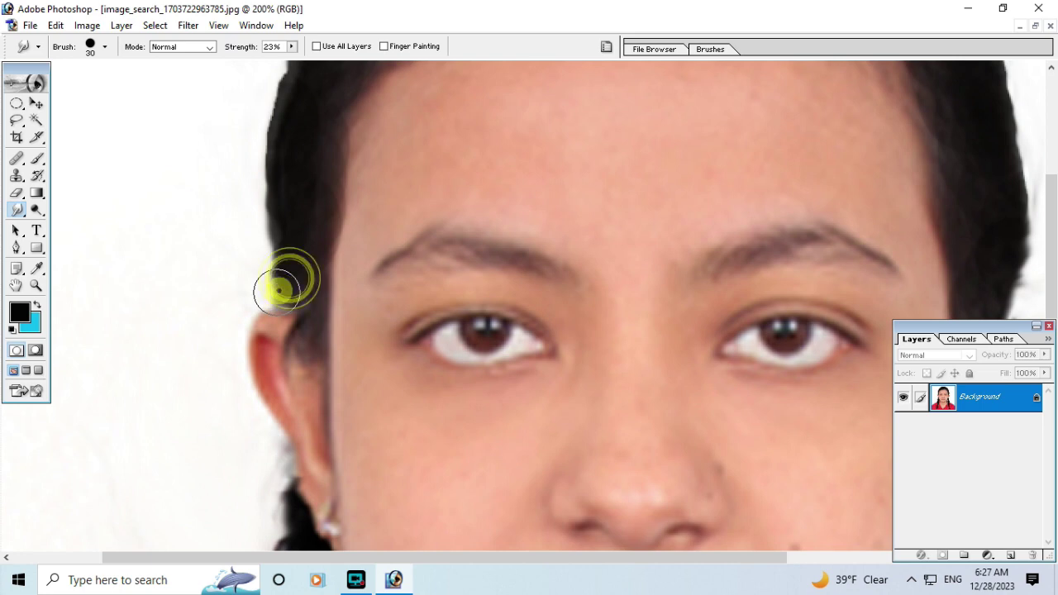
left_click(295, 257, "ctrl+alt")
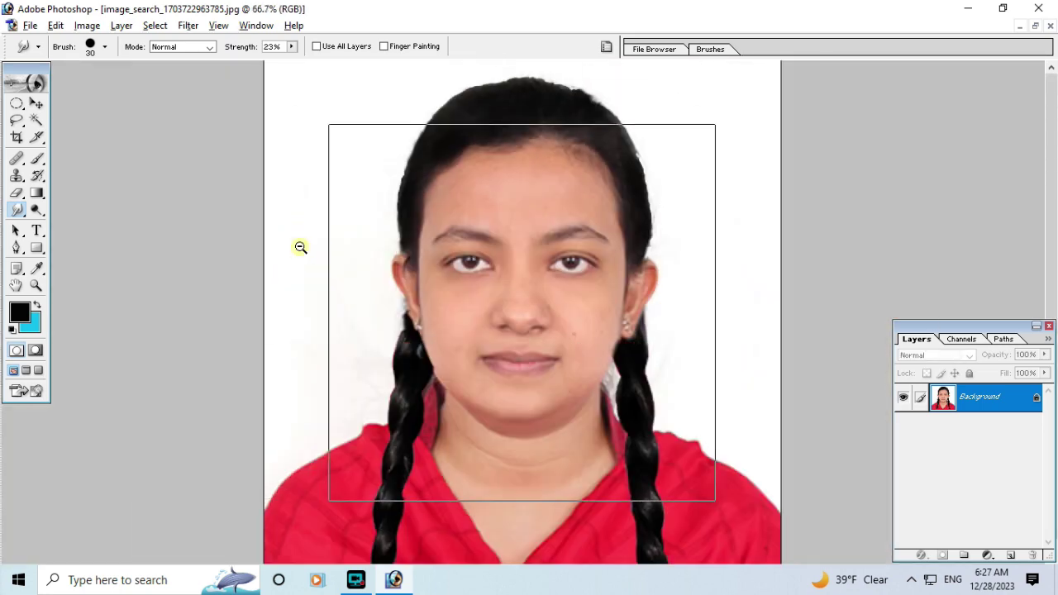
Zoom to 100% on the face and smudge the top hairline slightly upward.
left_click(300, 247, "ctrl+alt")
left_click(374, 283, "ctrl+alt")
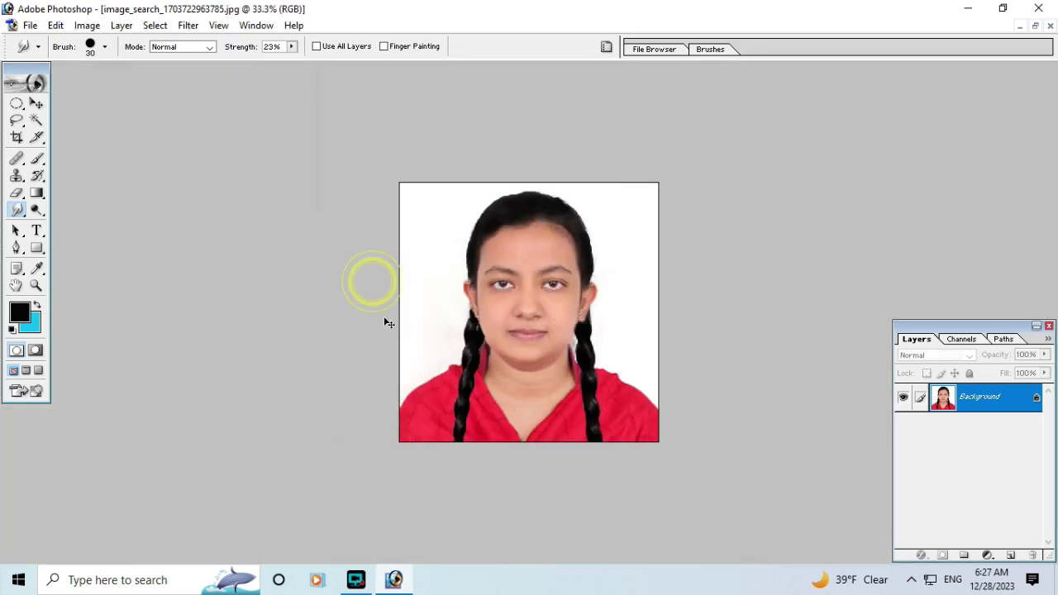
left_click(385, 322, "ctrl")
left_click(413, 312, "ctrl+alt")
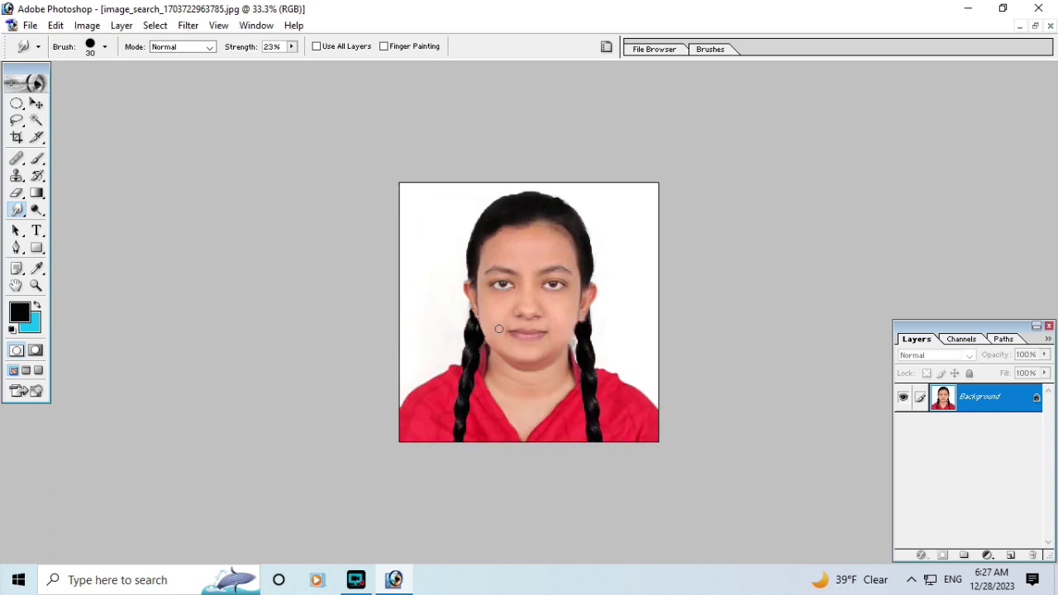
left_click(507, 203, "ctrl")
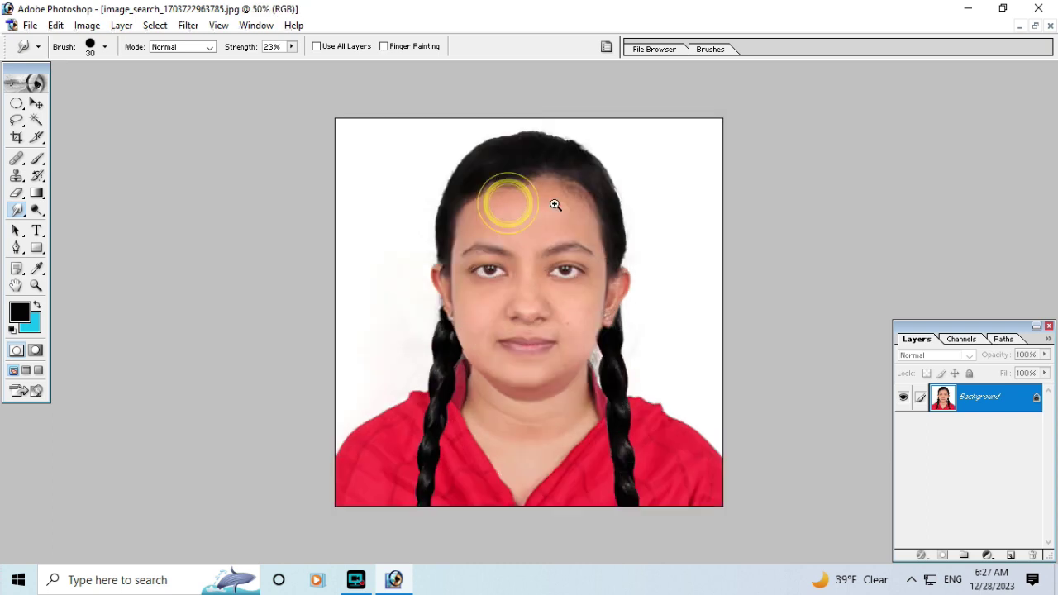
left_click(511, 114, "ctrl")
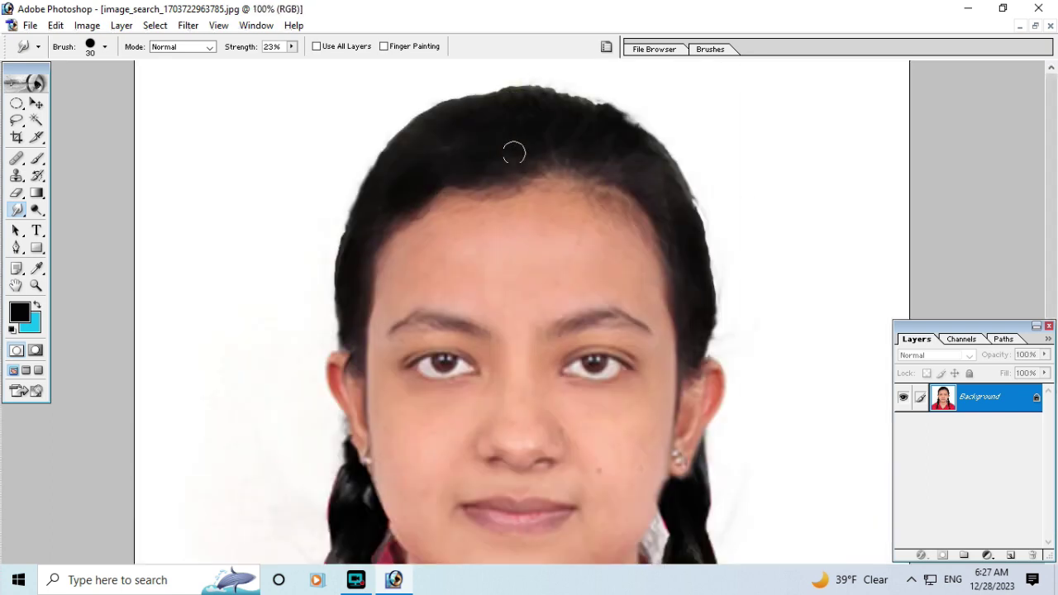
mouse_move(480, 105)
left_mouse_down()
mouse_move(486, 91)
mouse_move(587, 114)
left_mouse_up()
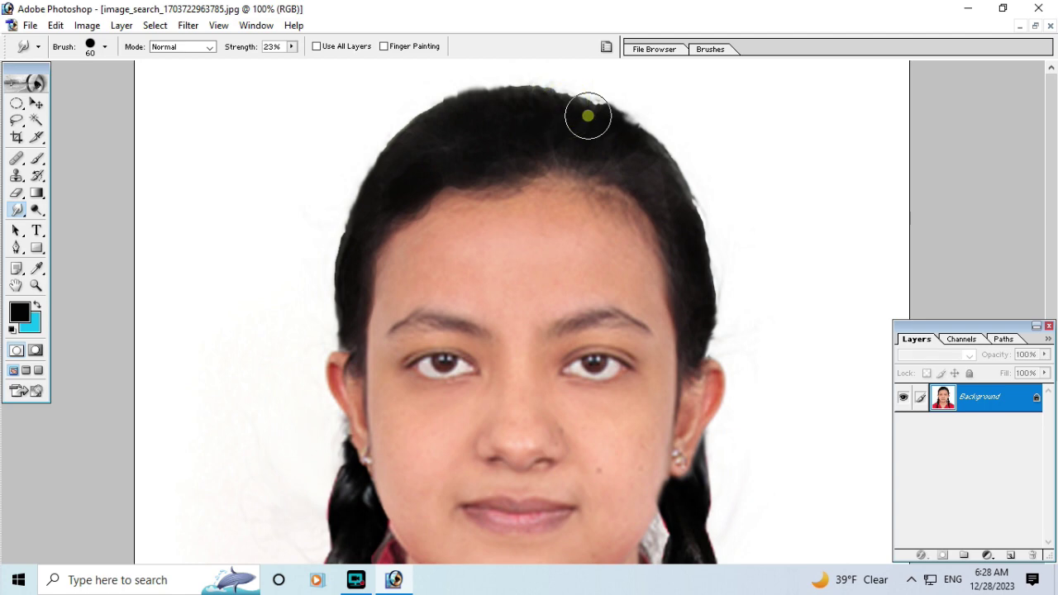
Zoom out to 50% and open the Image > Adjustments menu.
key("ctrl+minus")
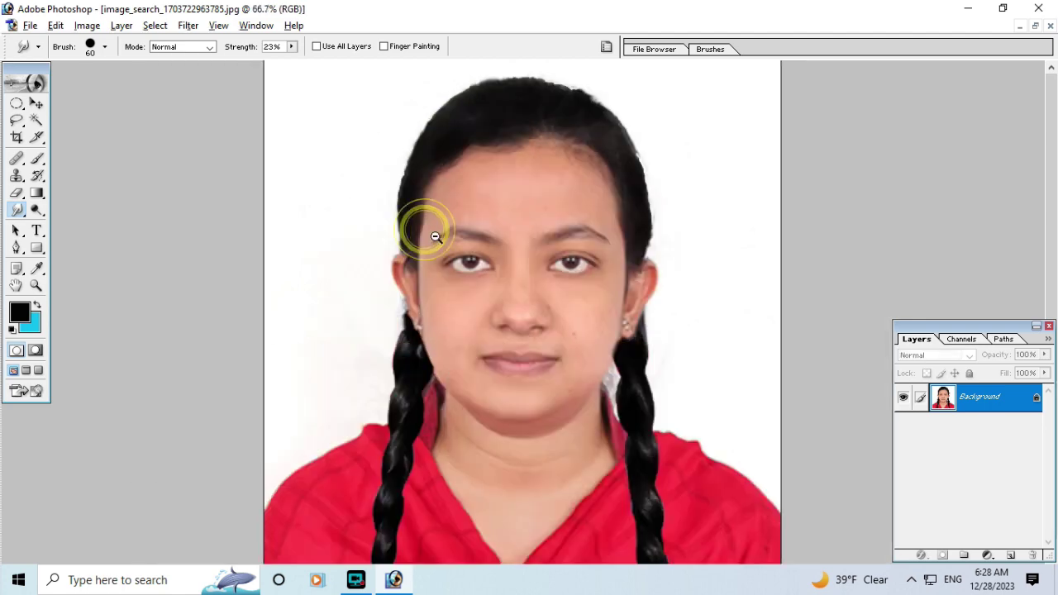
key("ctrl+minus")
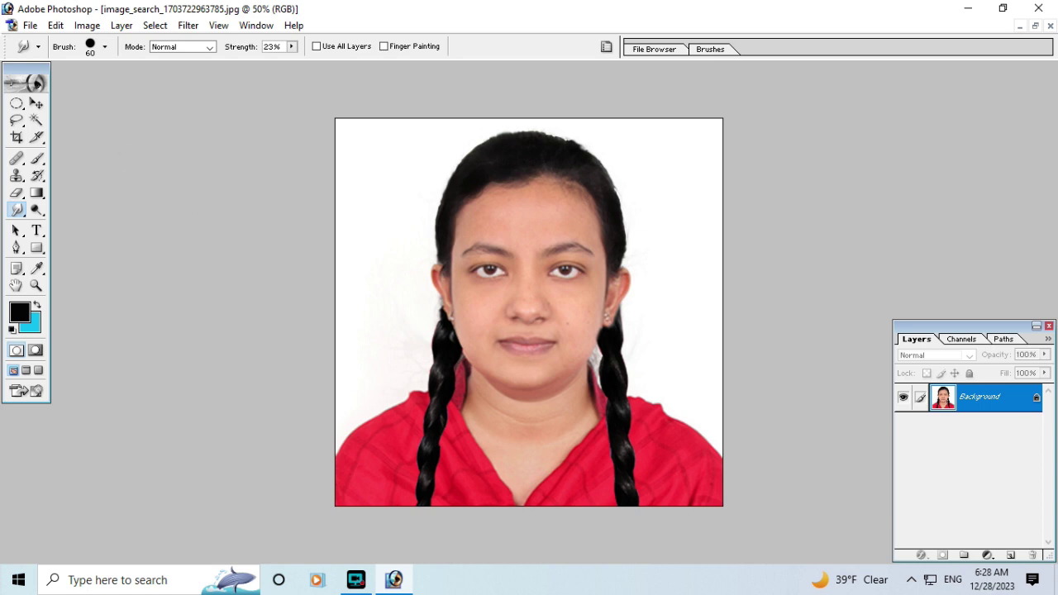
left_click(88, 26)
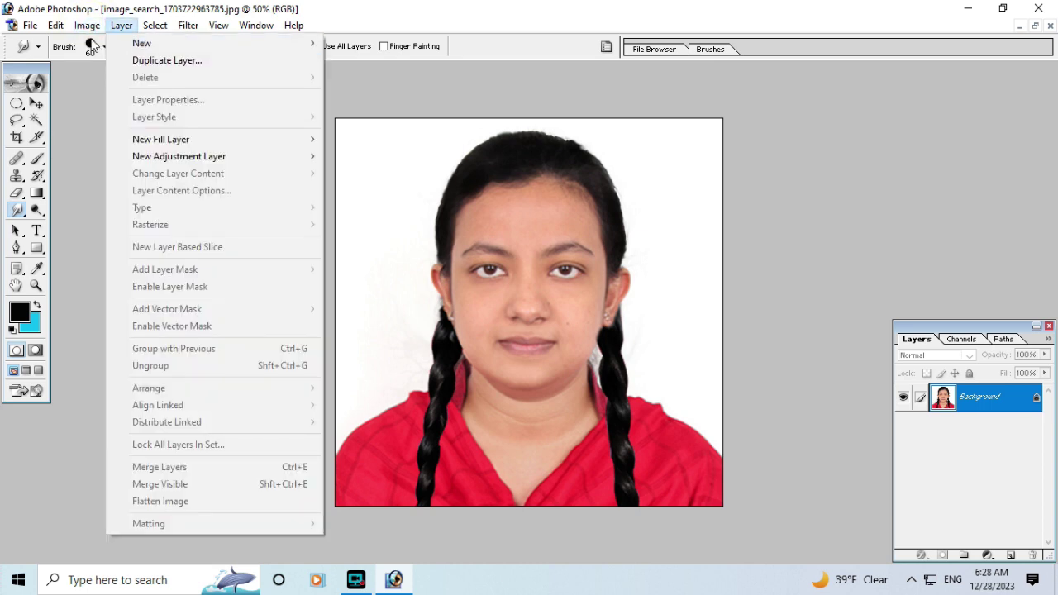
mouse_move(122, 66)
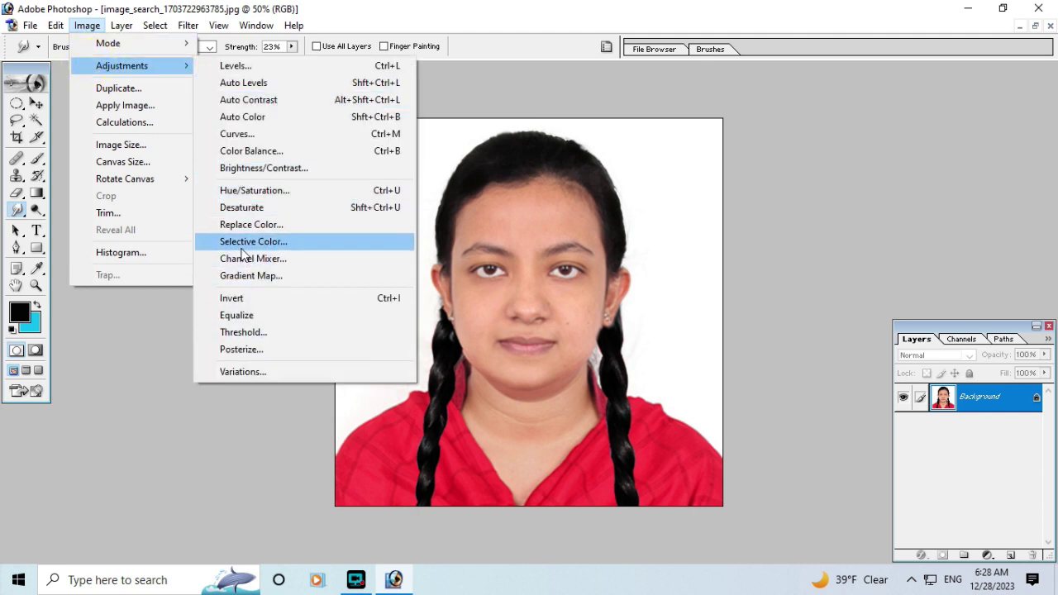
In Selective Color, add black to the Blacks colour range.
left_click(240, 245)
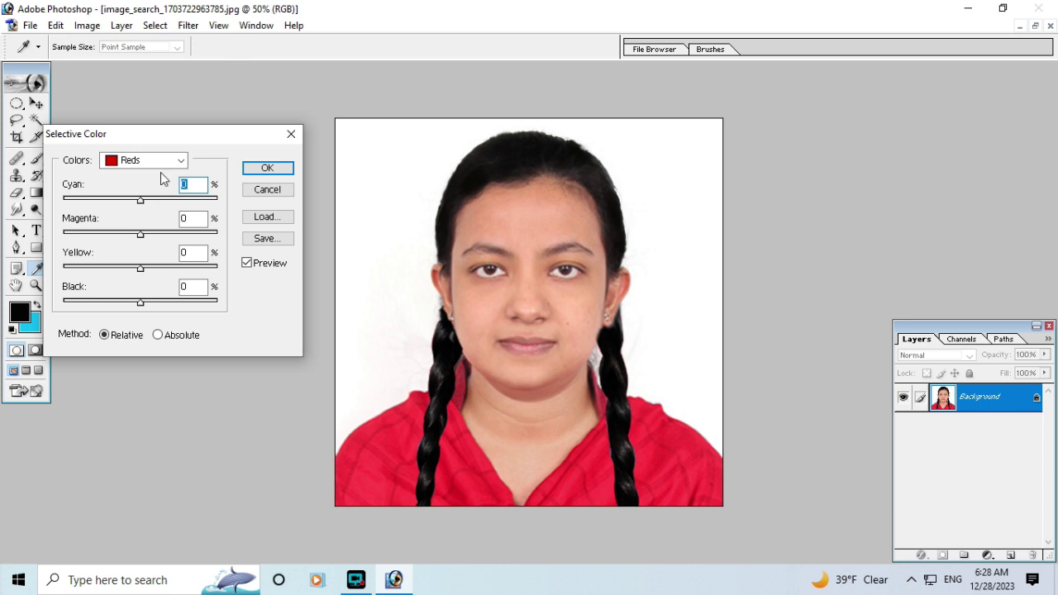
left_click(161, 160)
left_click(105, 272)
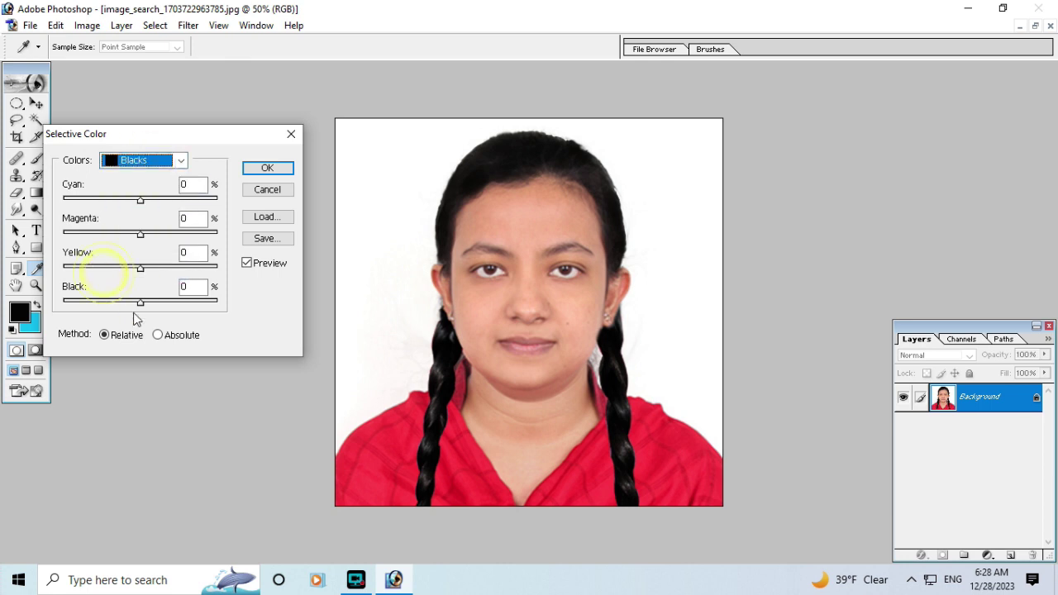
left_click_drag(139, 303, 162, 304)
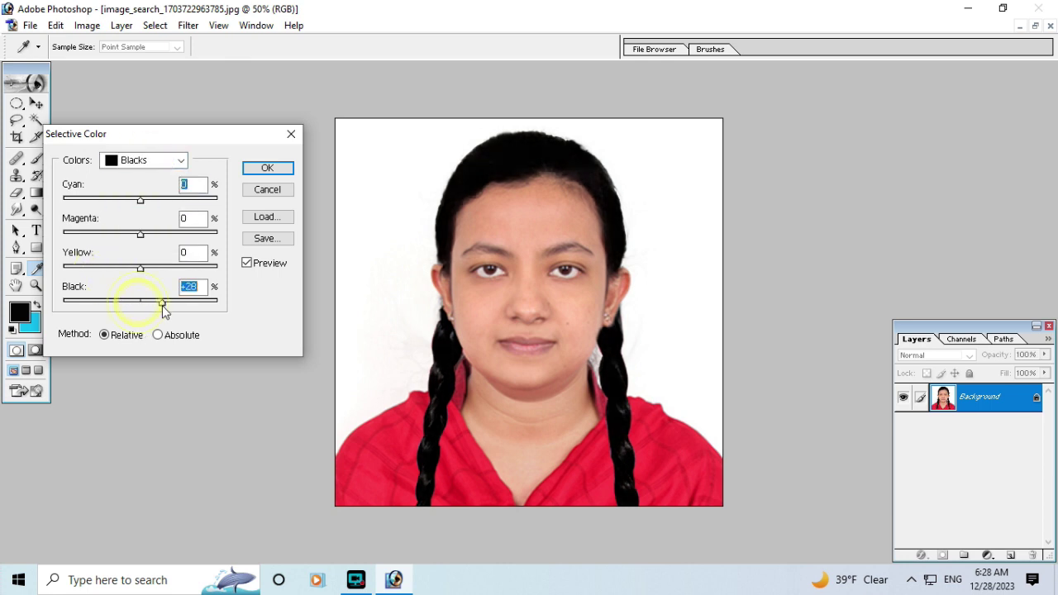
left_click_drag(148, 304, 150, 305)
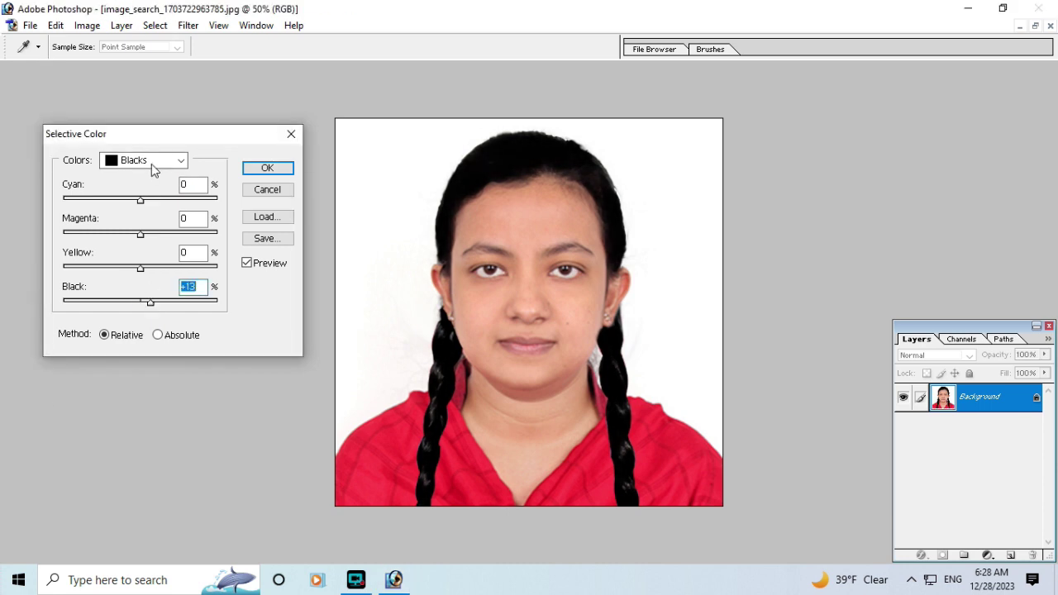
Check Neutrals, lower Black in the Yellows to −33%, and apply the adjustment.
left_click(152, 164)
left_click(126, 263)
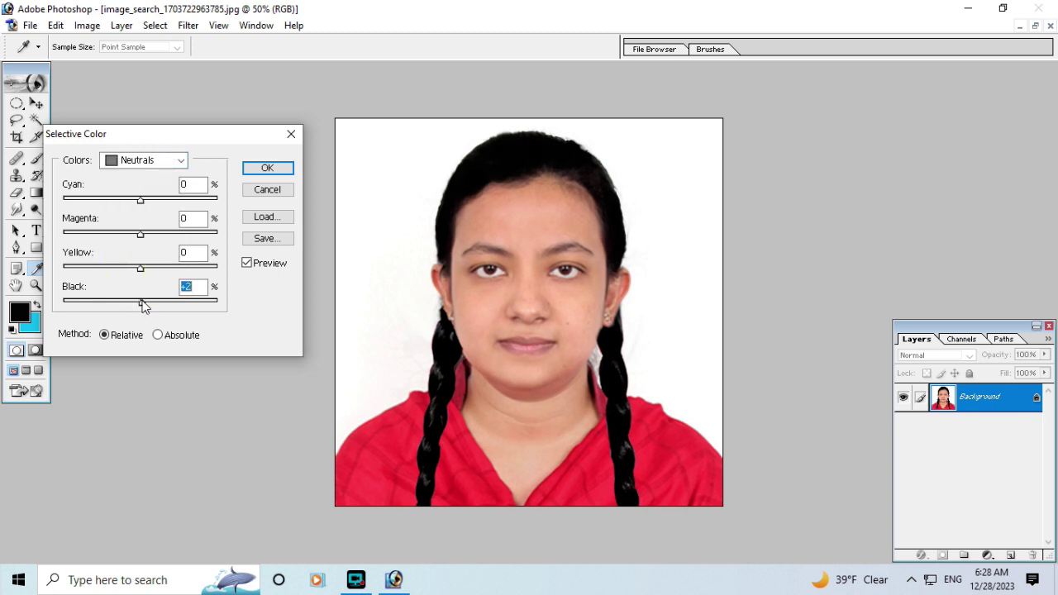
left_click(143, 159)
left_click(122, 187)
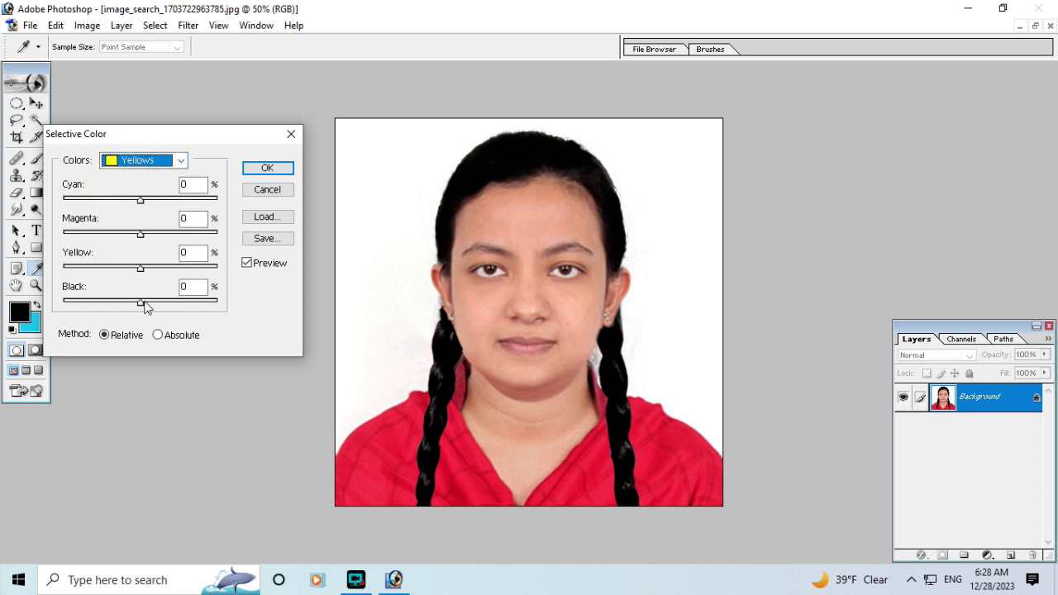
left_click_drag(138, 306, 121, 301)
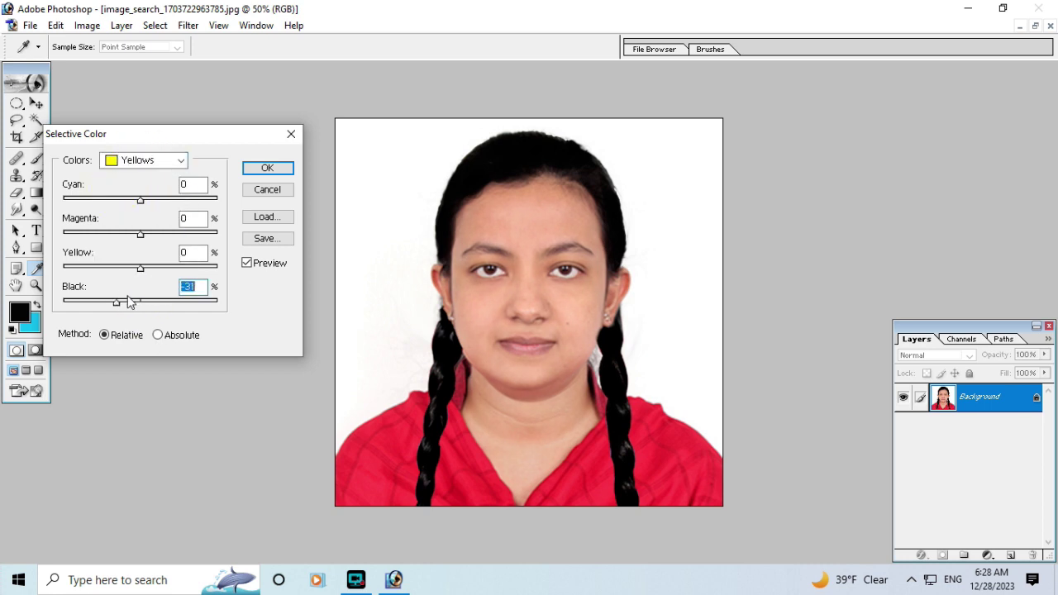
left_click(260, 169)
left_click(592, 327, "ctrl+space")
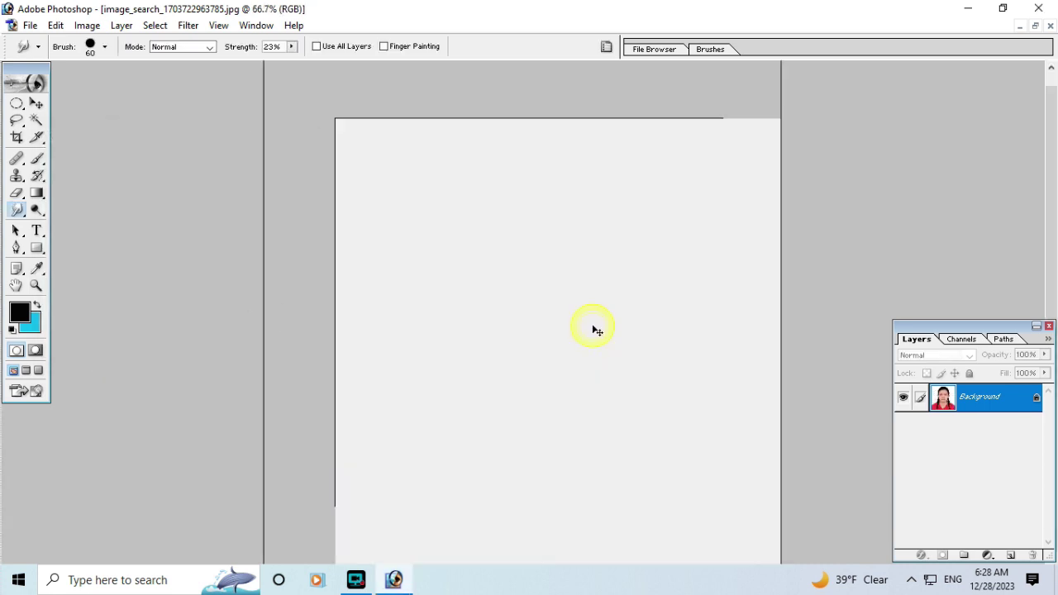
Zoom into the face and dab-smudge down and up the hair edge.
left_click(589, 324, "ctrl+space")
left_click(586, 322, "ctrl+alt+space")
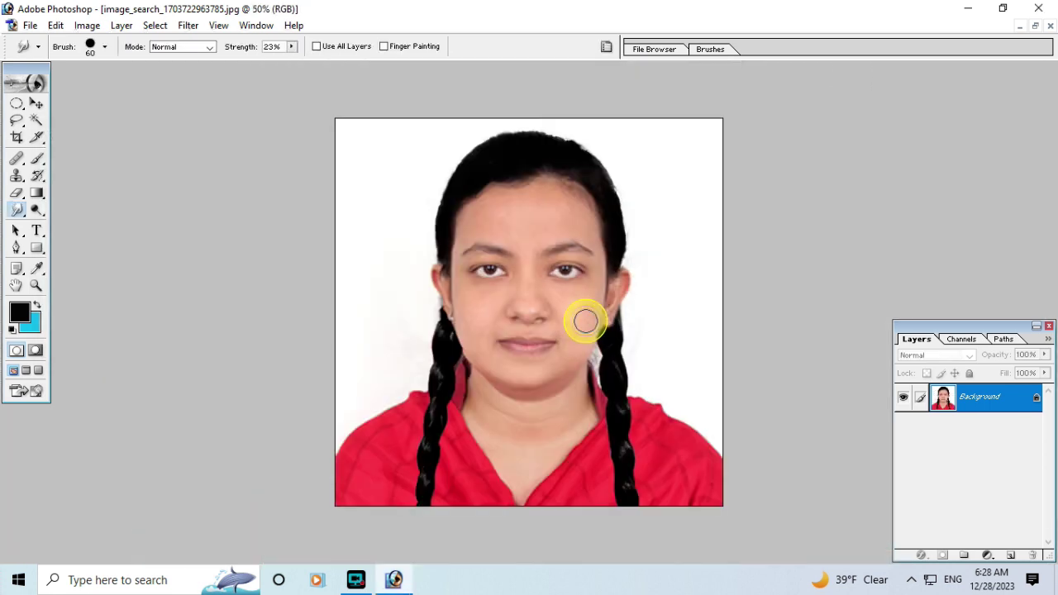
left_click(602, 277, "ctrl+space")
left_click(606, 278, "ctrl+alt+space")
left_click(450, 165, "ctrl+space")
left_click(354, 111)
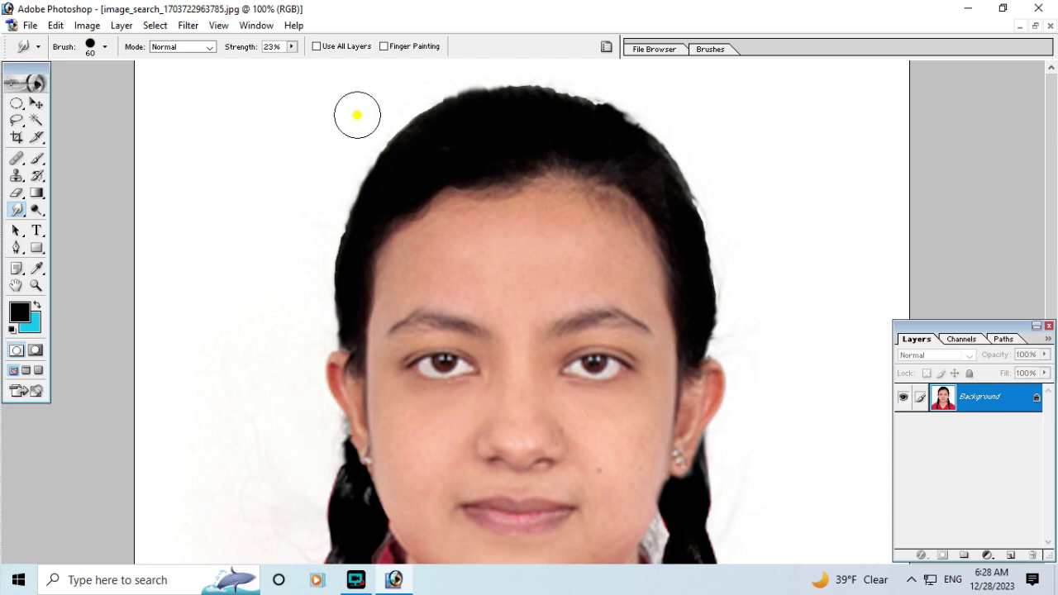
left_click(339, 170)
left_click(304, 217)
left_click(330, 206)
left_click(317, 236)
left_click(324, 261)
left_click(334, 222)
left_click(360, 180)
Smudge along the top and right hair edge beside the ear, then view the whole photo.
mouse_move(370, 161)
left_mouse_down()
mouse_move(465, 83)
mouse_move(632, 97)
mouse_move(709, 168)
left_mouse_up()
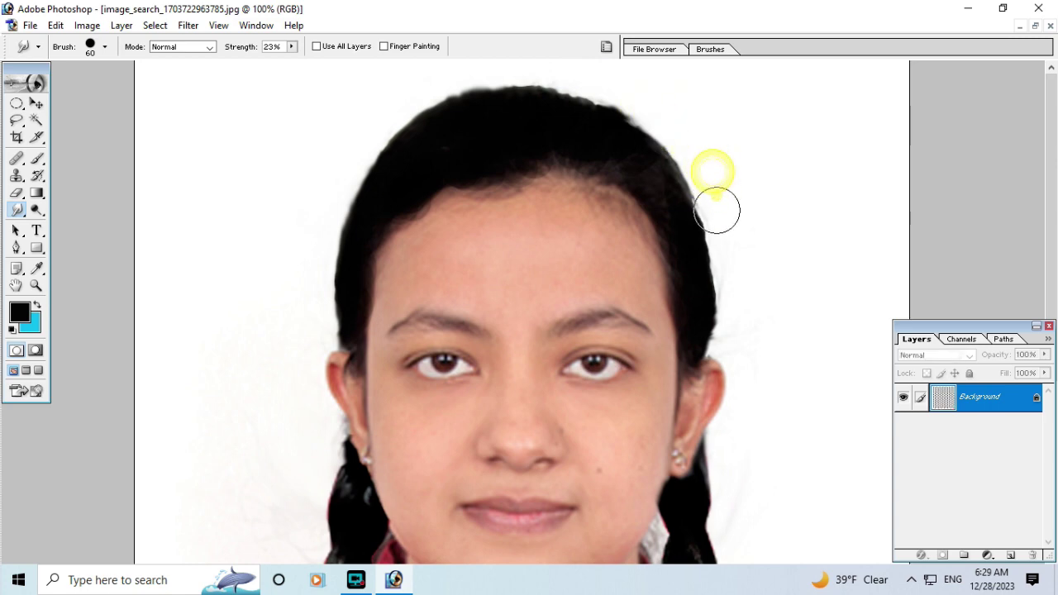
left_click_drag(709, 168, 735, 328)
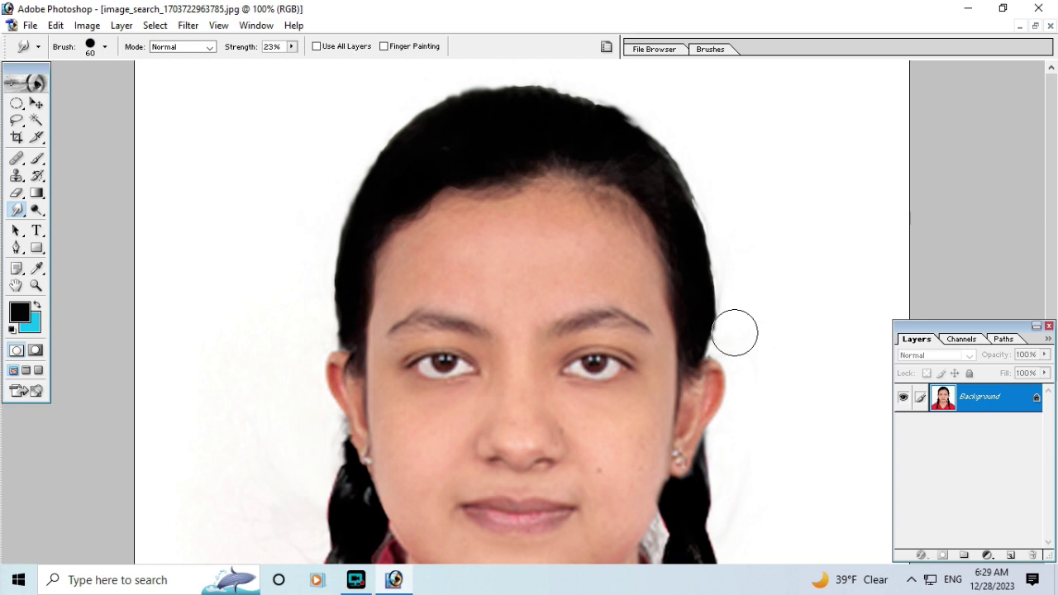
left_click_drag(763, 300, 736, 319)
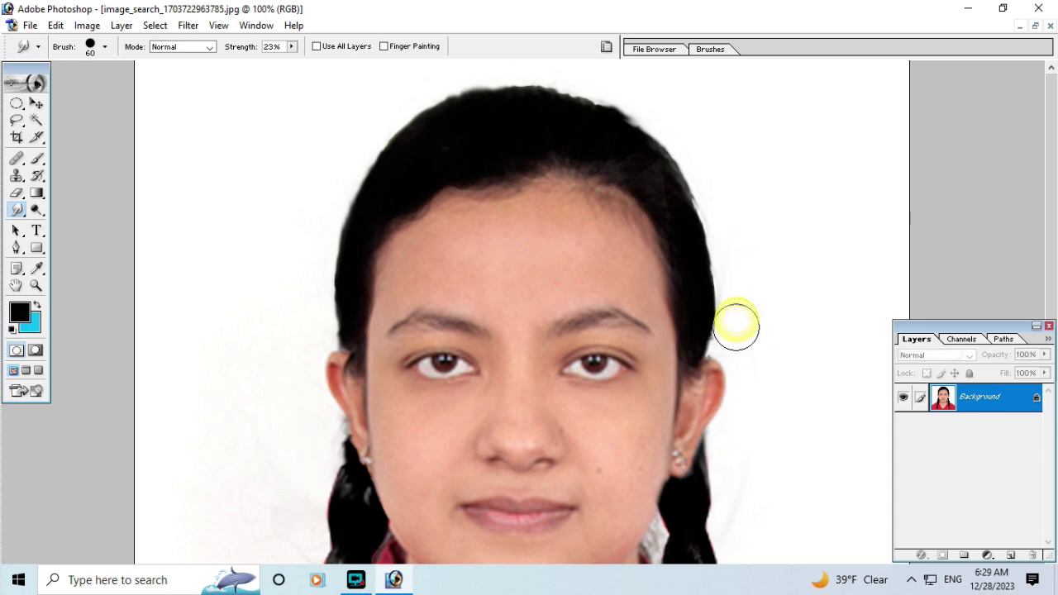
left_click(564, 197, "ctrl+alt")
left_click(562, 196, "ctrl+alt")
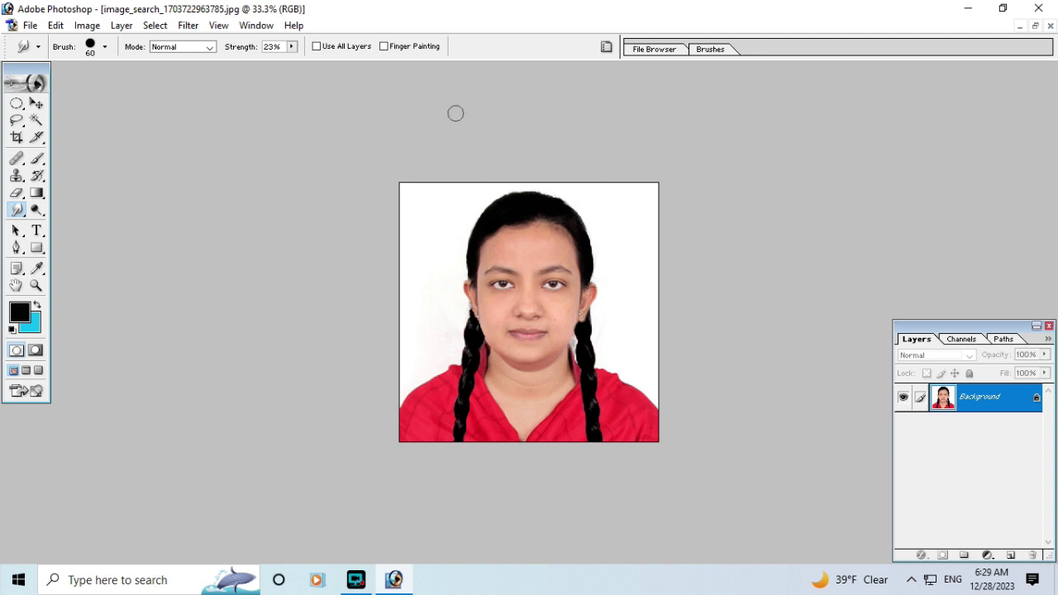
left_click(624, 298, "ctrl")
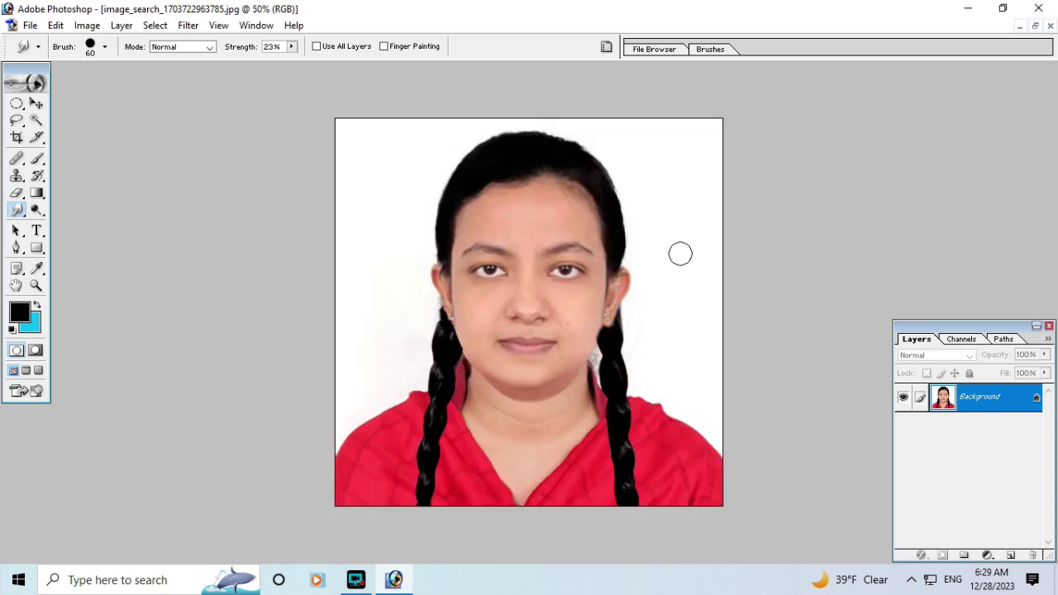
Float the photo window and close Hair Color.psd without saving.
left_click(1034, 26)
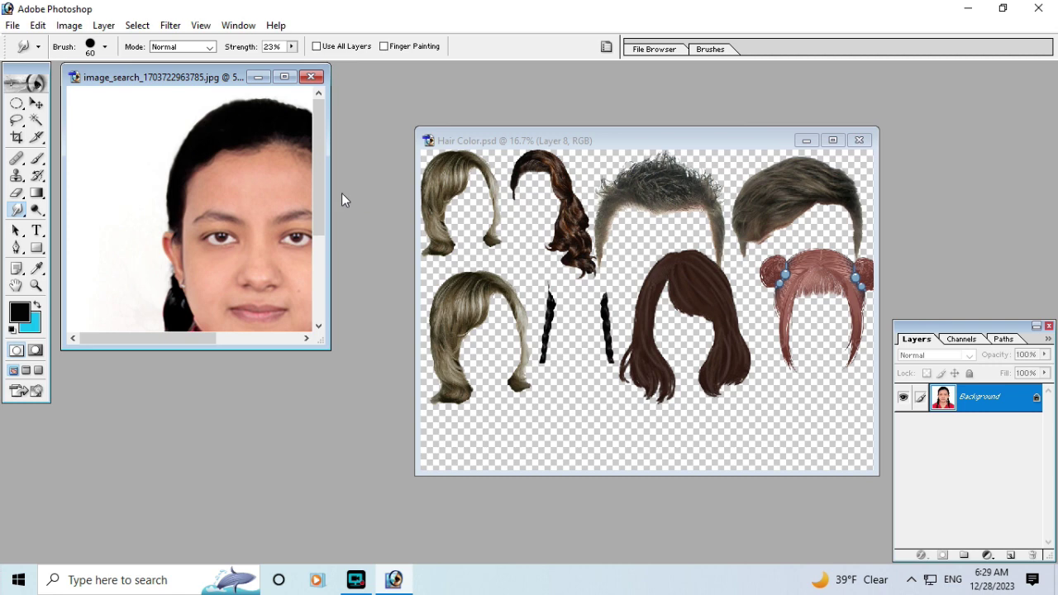
left_click(228, 208, "alt")
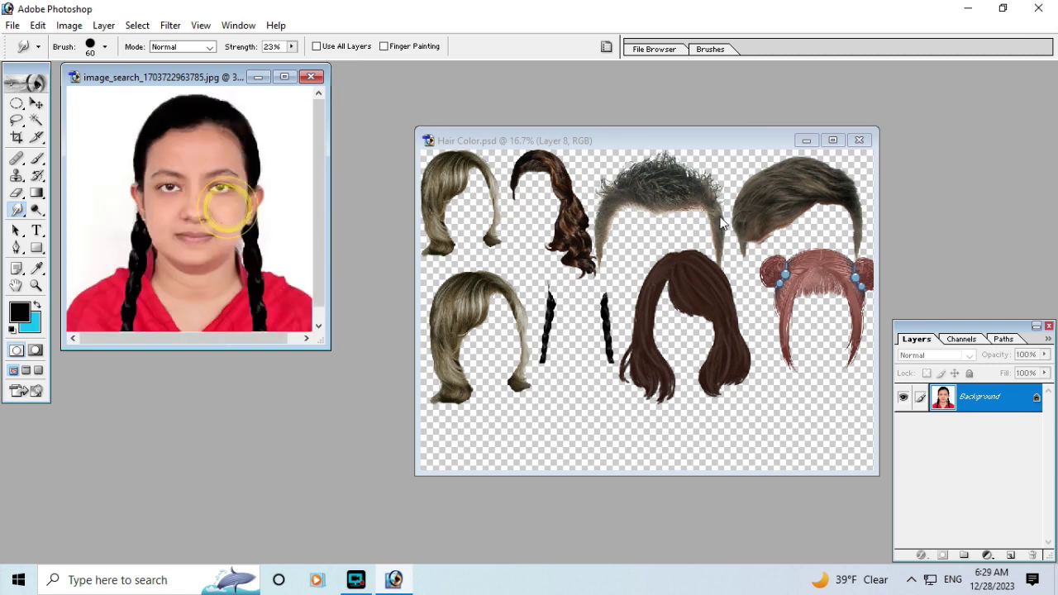
left_click(859, 140)
left_click(534, 228)
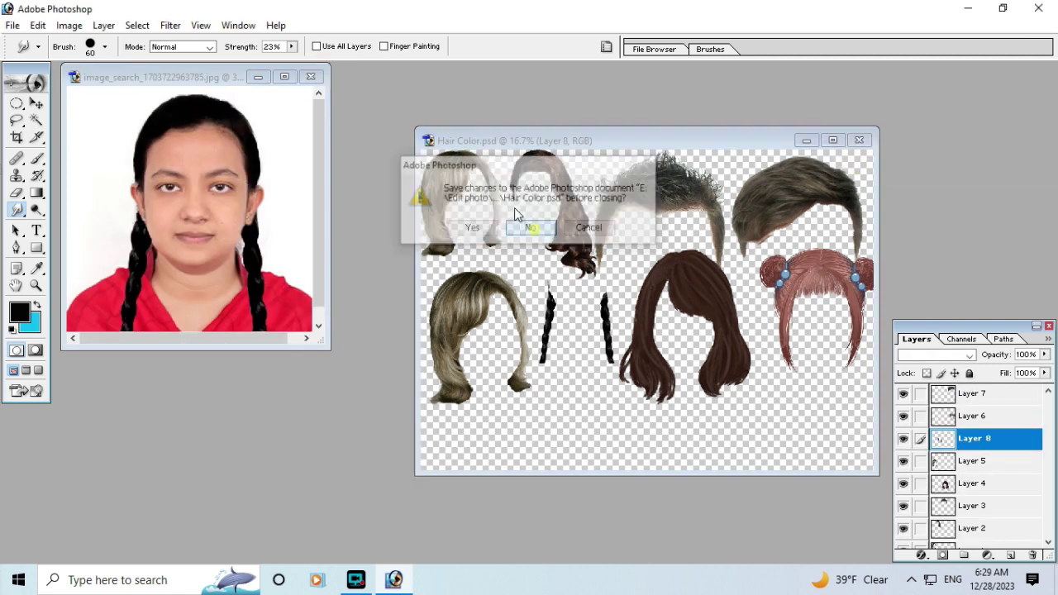
Move the portrait window to the centre-right and enlarge it.
mouse_move(163, 76)
left_mouse_down()
mouse_move(680, 245)
mouse_move(665, 125)
left_mouse_up()
mouse_move(851, 375)
left_mouse_down()
mouse_move(865, 361)
mouse_move(883, 364)
left_mouse_up()
left_click_drag(786, 151, 793, 169)
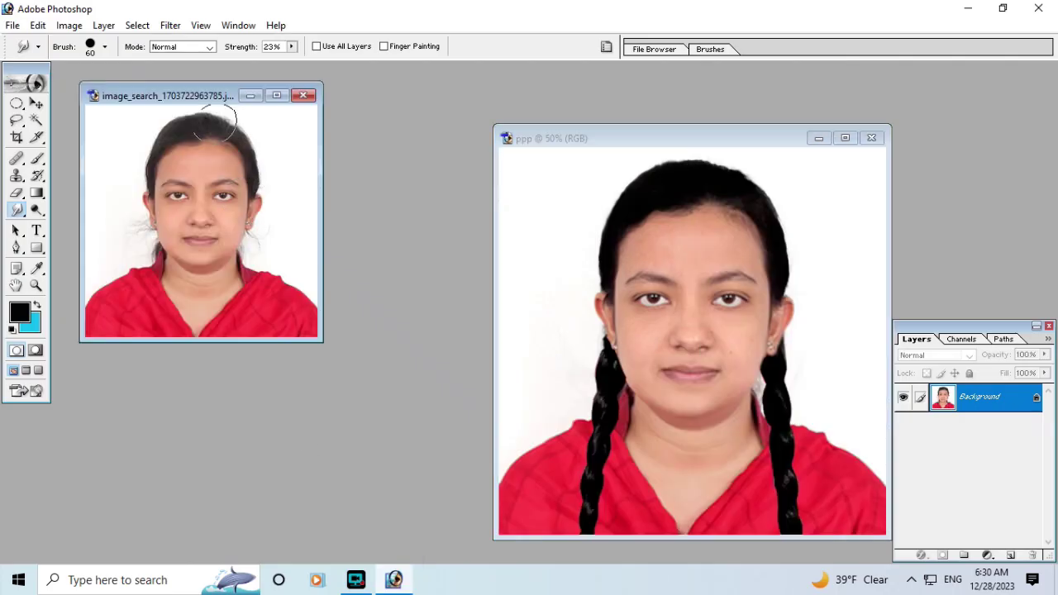
Enlarge and reposition the original image_search window, zoomed to 200%.
mouse_move(239, 94)
left_mouse_down()
mouse_move(258, 128)
mouse_move(258, 71)
left_mouse_up()
left_click_drag(338, 284, 377, 284)
left_click_drag(257, 376, 248, 562)
key("ctrl+plus")
left_click_drag(377, 393, 486, 393)
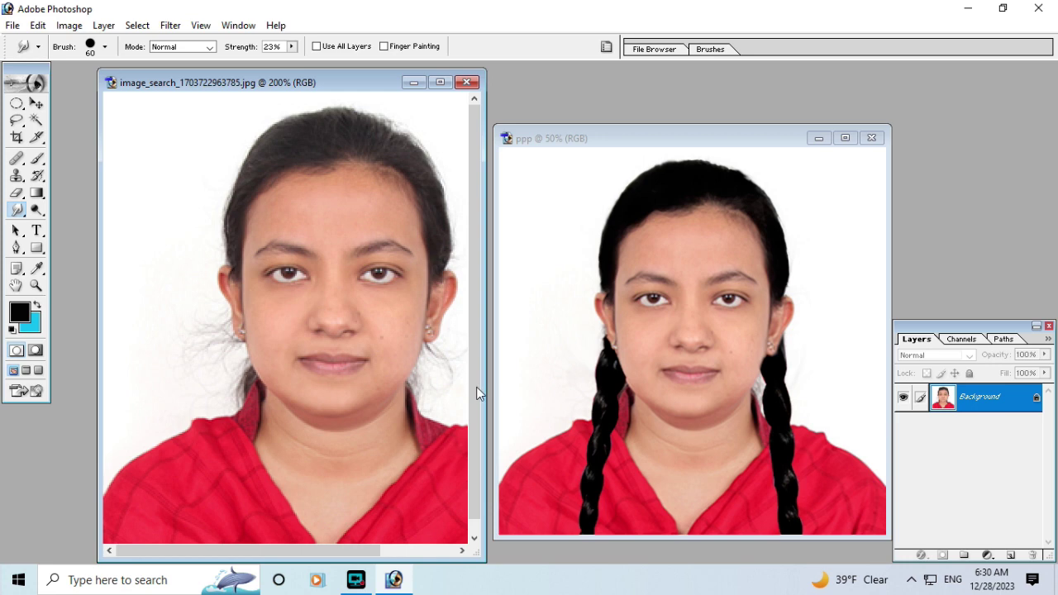
left_click_drag(246, 82, 225, 87)
key("v")
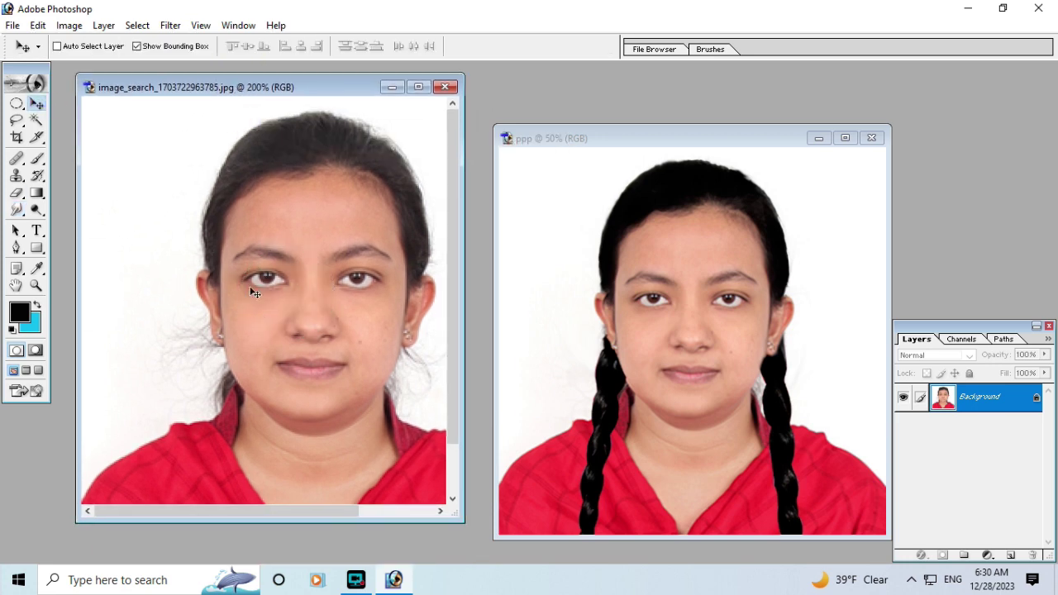
key("ctrl+minus")
left_click_drag(284, 81, 306, 68)
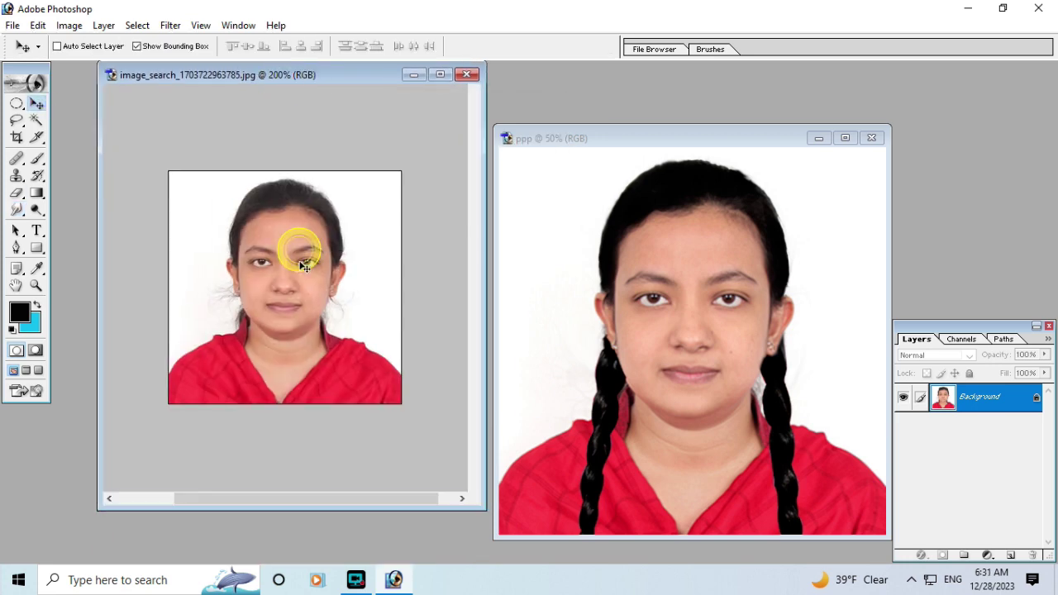
key("ctrl+plus")
left_click_drag(310, 512, 310, 562)
left_click_drag(98, 334, 57, 334)
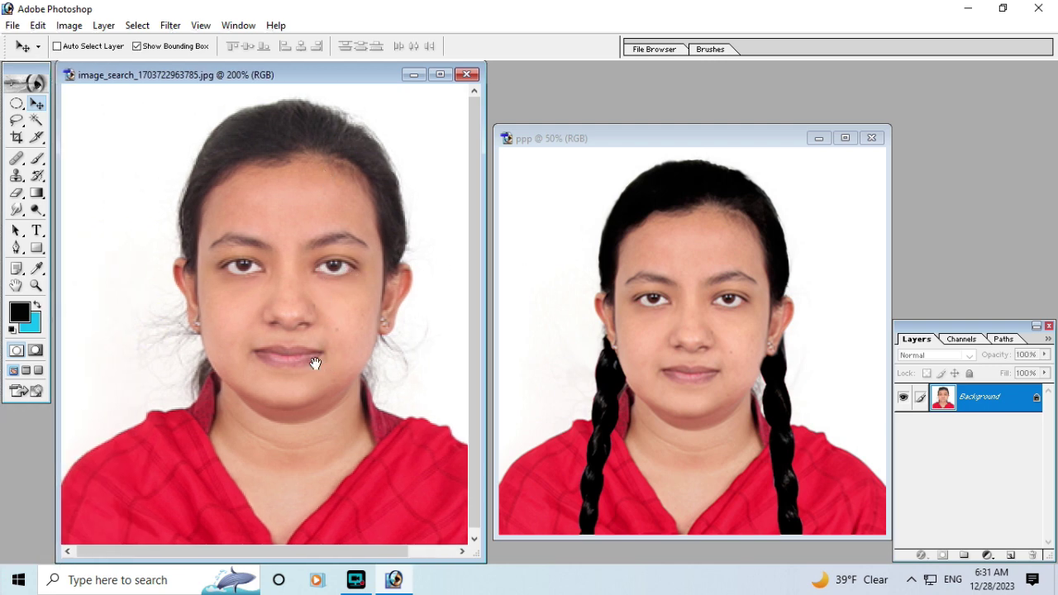
Centre the face in the original photo at 200% and narrow its window slightly.
left_click_drag(315, 363, 307, 312)
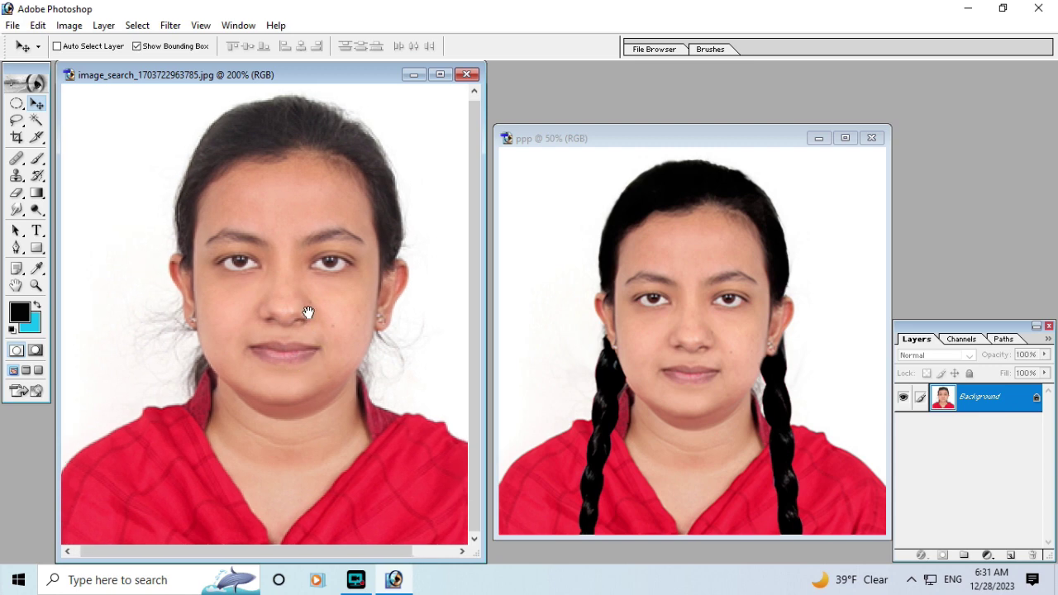
left_click(328, 382, "alt")
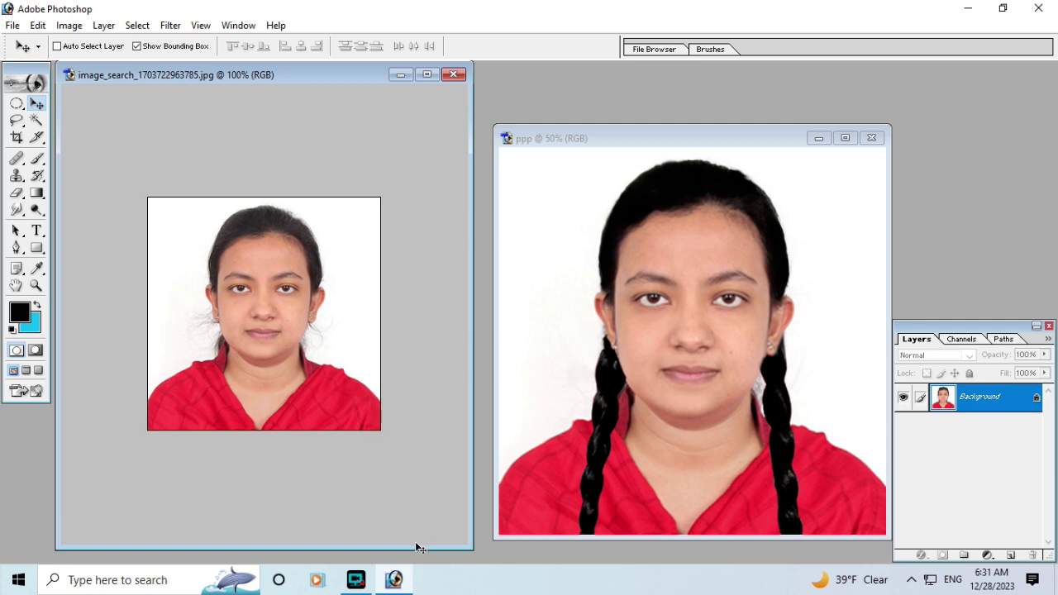
left_click(318, 376)
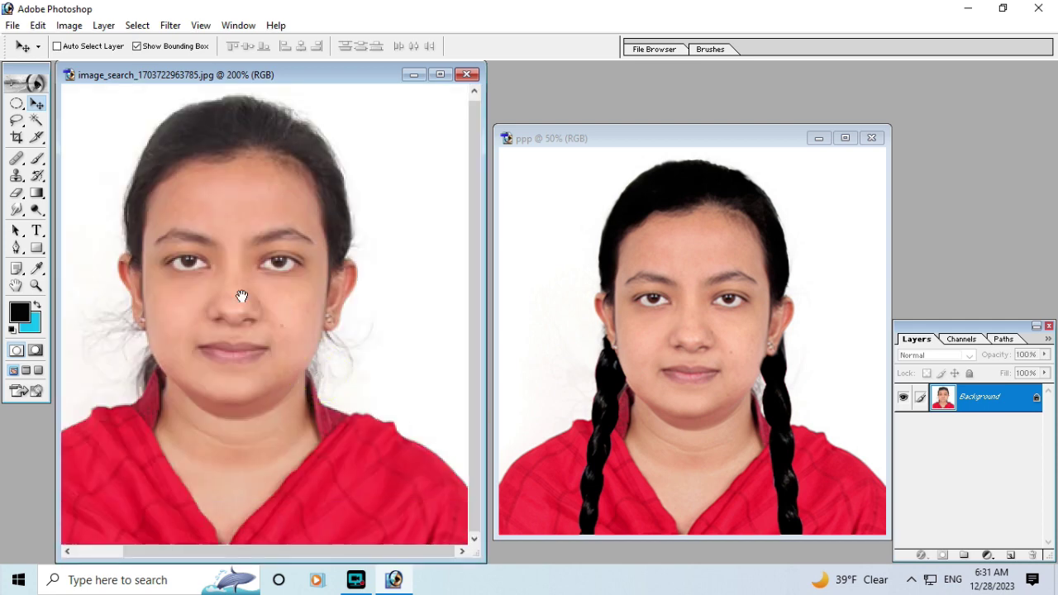
left_click_drag(241, 296, 267, 296)
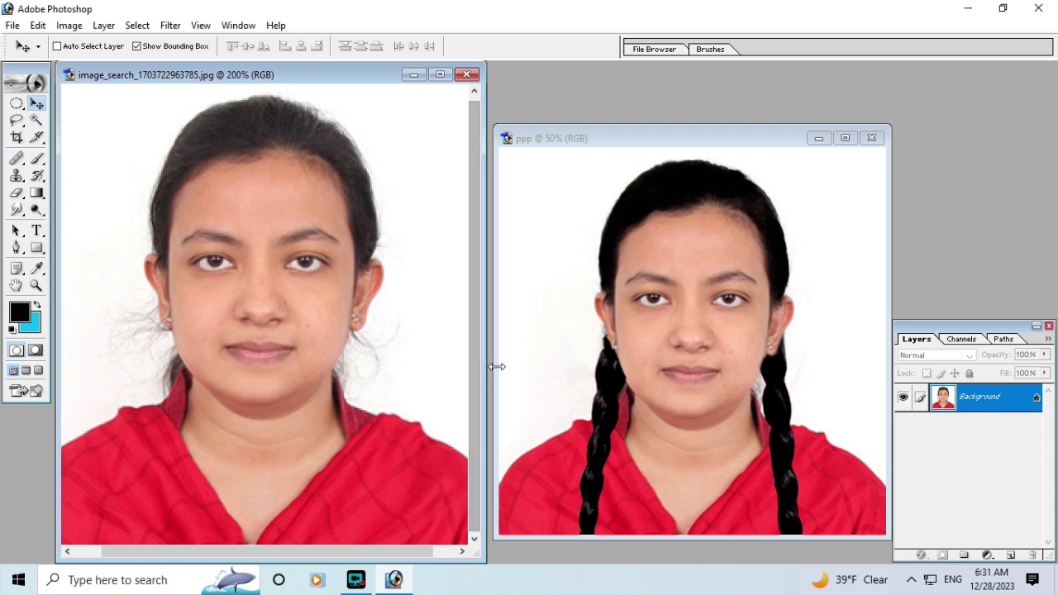
left_click_drag(494, 357, 509, 358)
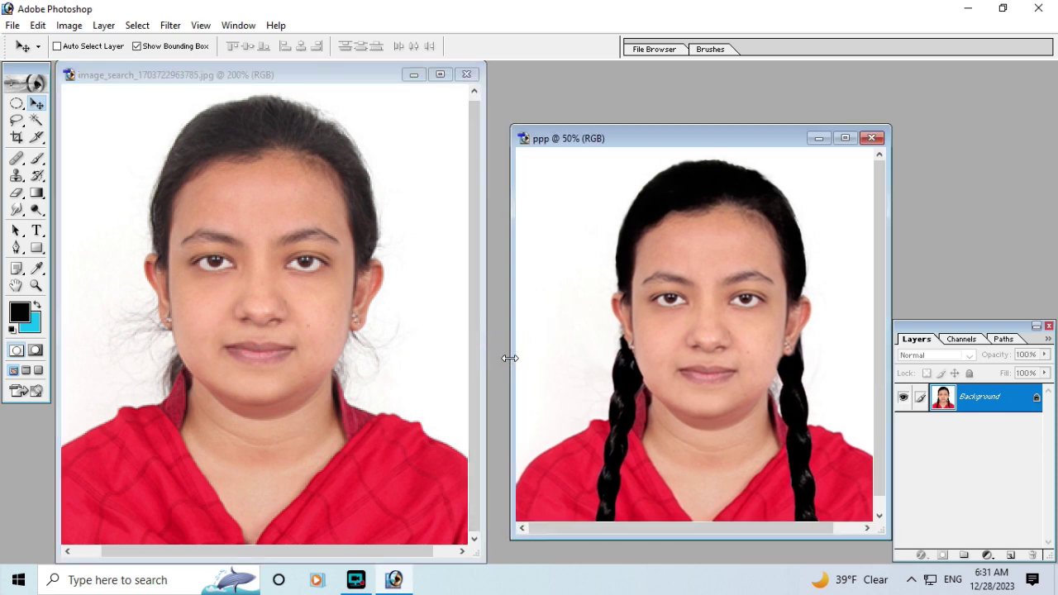
left_click_drag(485, 341, 478, 338)
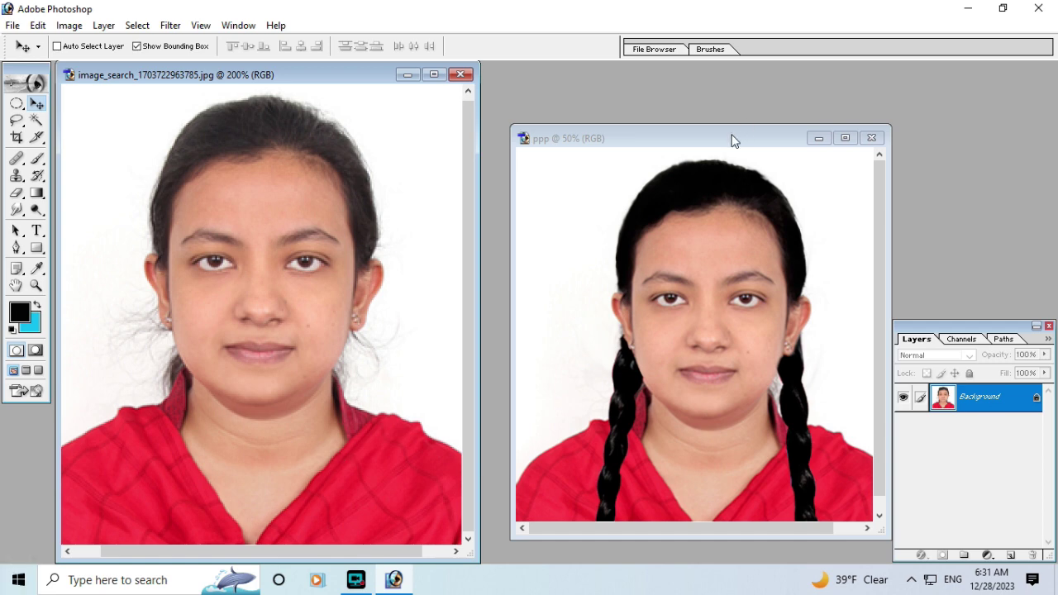
Move the ppp window beside the original and make it wider and taller.
mouse_move(732, 141)
left_mouse_down()
mouse_move(741, 123)
mouse_move(739, 155)
left_mouse_up()
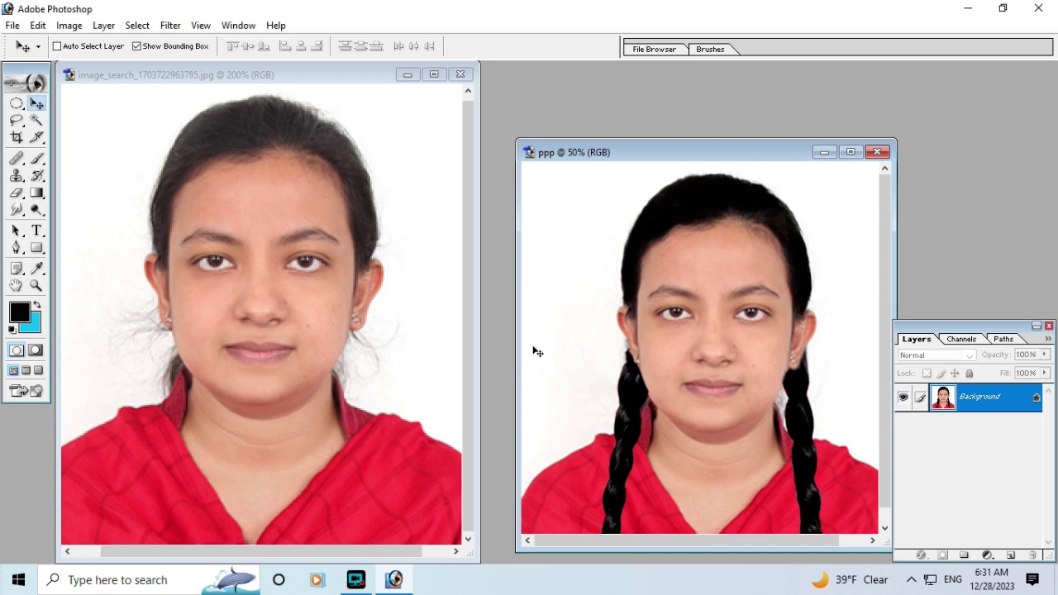
left_click_drag(516, 368, 509, 368)
left_click_drag(666, 550, 671, 562)
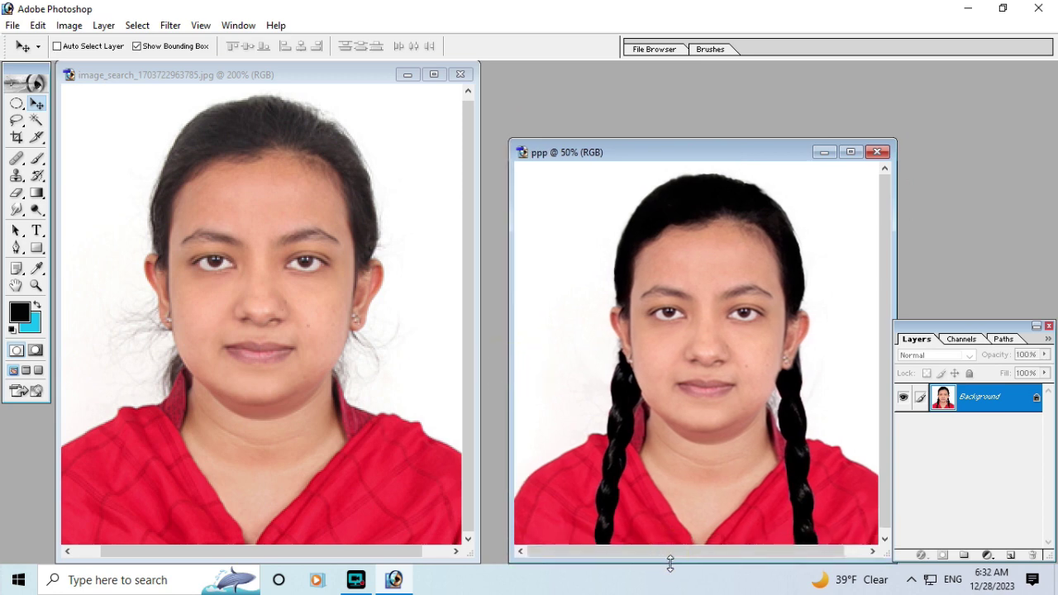